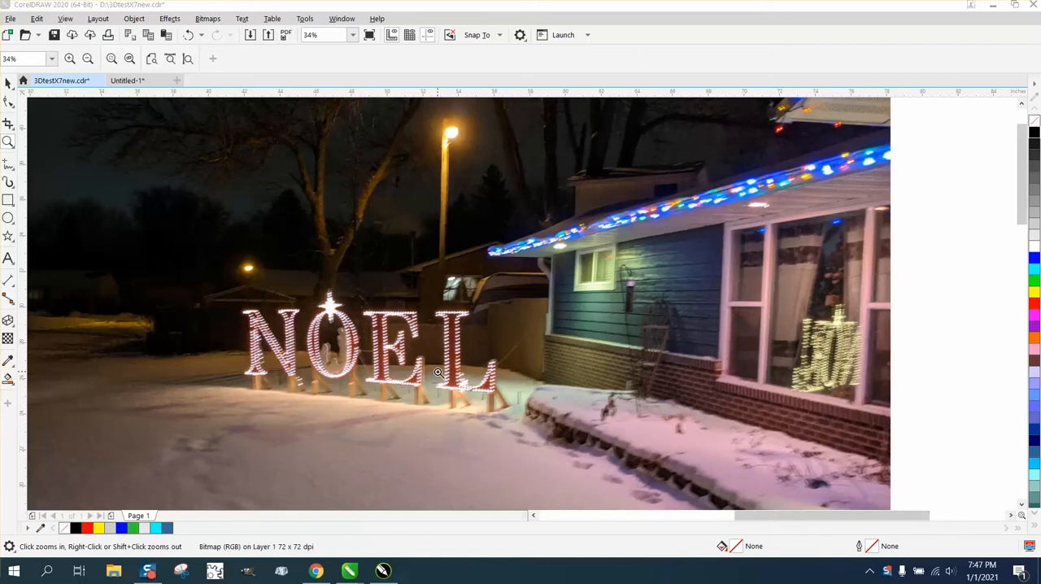
Step: Examine the lights along the NOEL letters in the photo up close
left_click_drag(435, 307, 511, 375)
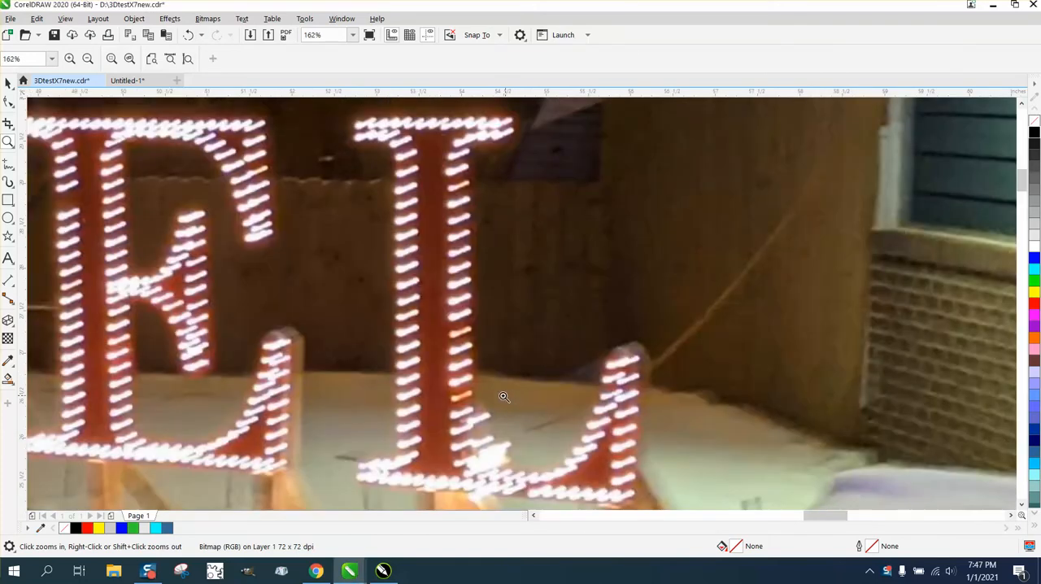
right_click(503, 396)
right_click(476, 388)
right_click(475, 388)
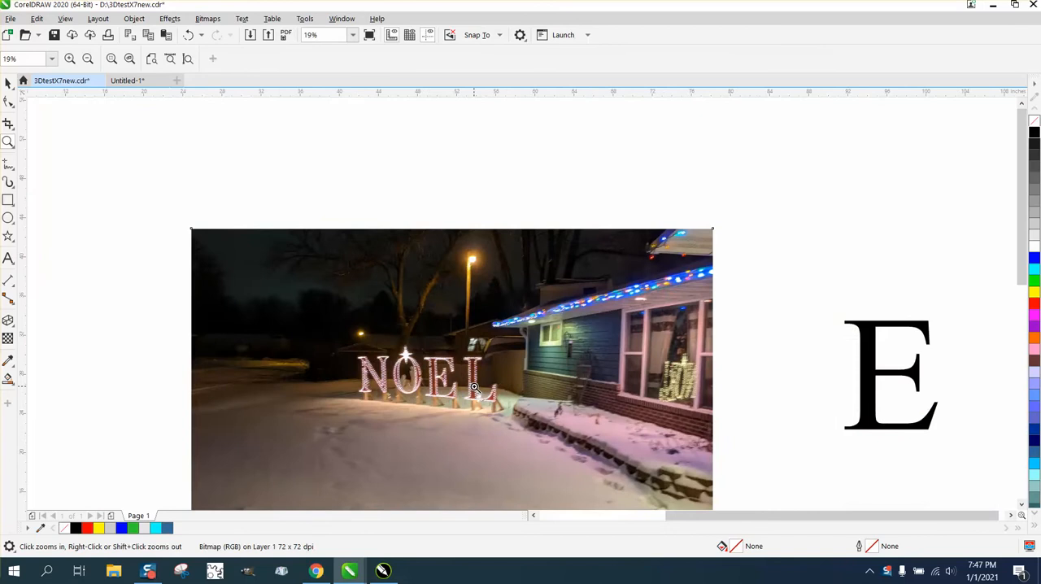
right_click(475, 385)
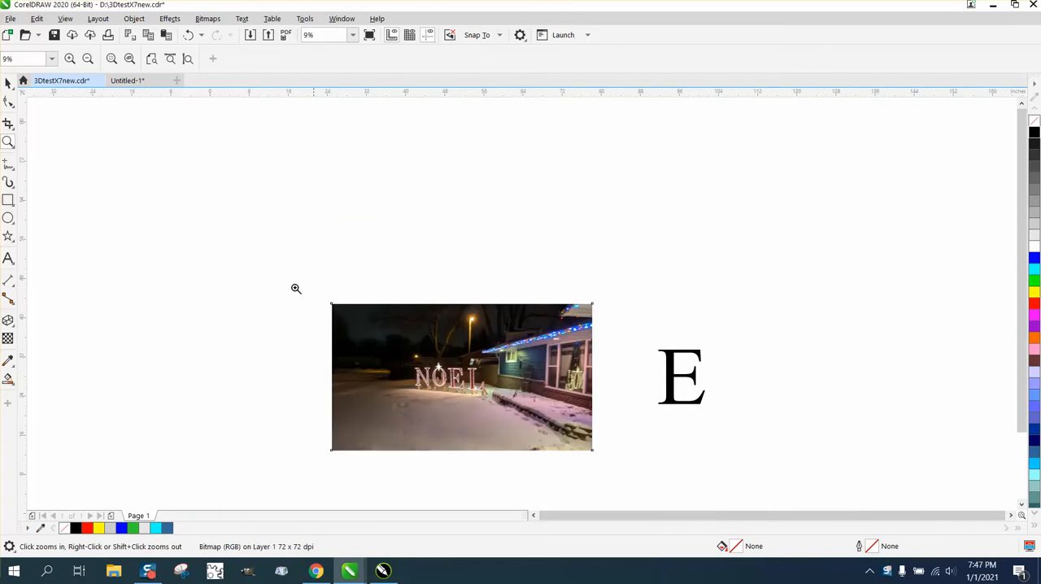
Step: Try to enlarge the text letter E beyond 3,000 pt by scaling it freehand
left_click(8, 83)
left_click(690, 355)
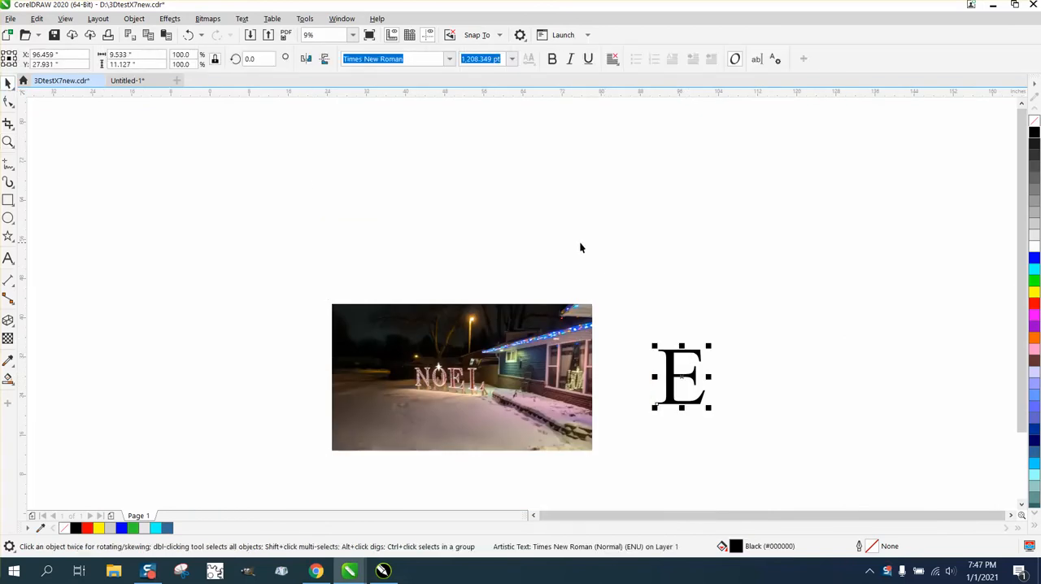
left_click_drag(710, 345, 852, 213)
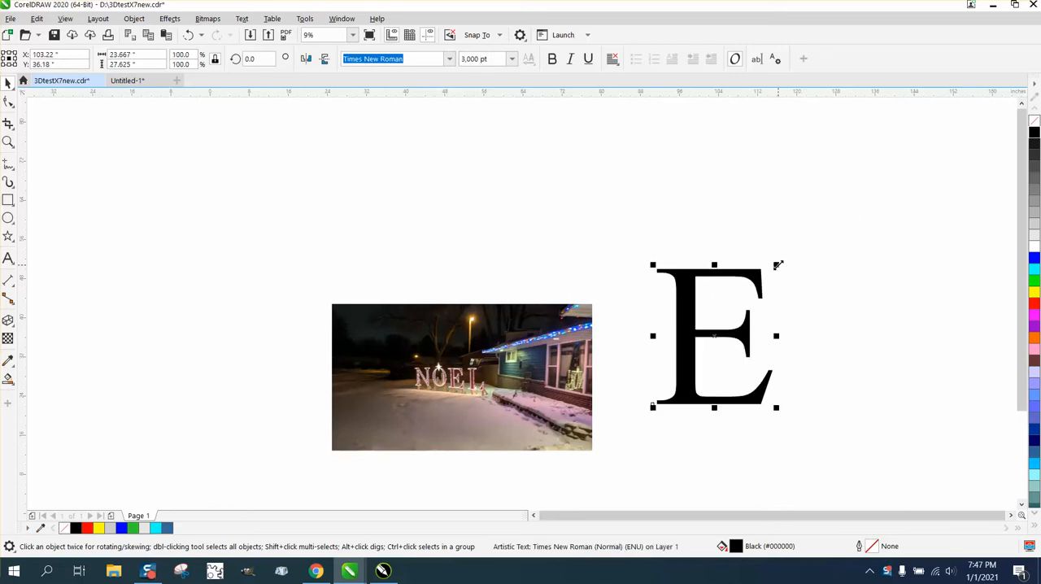
left_click_drag(778, 265, 915, 149)
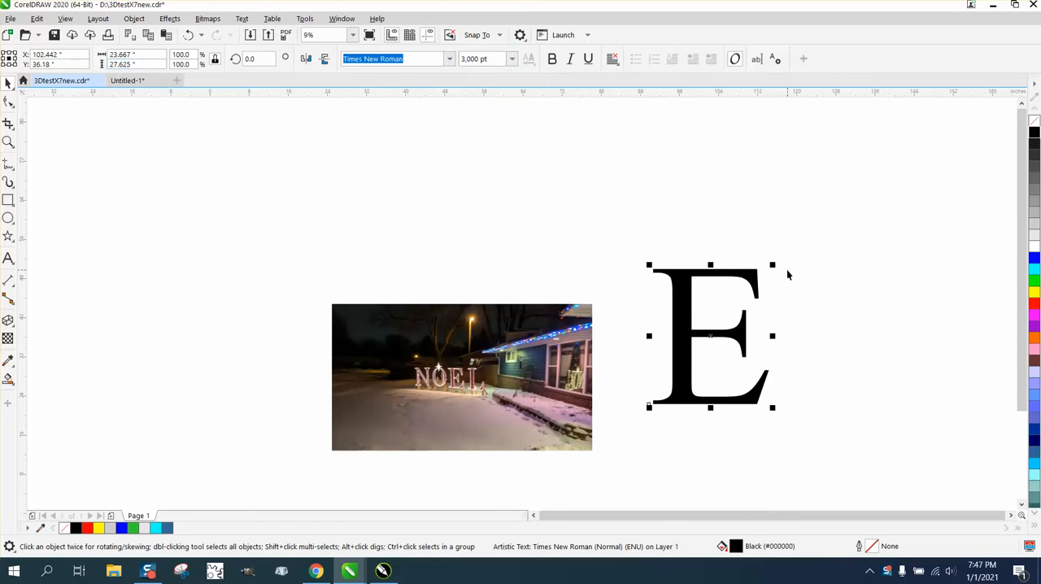
left_click_drag(775, 264, 903, 145)
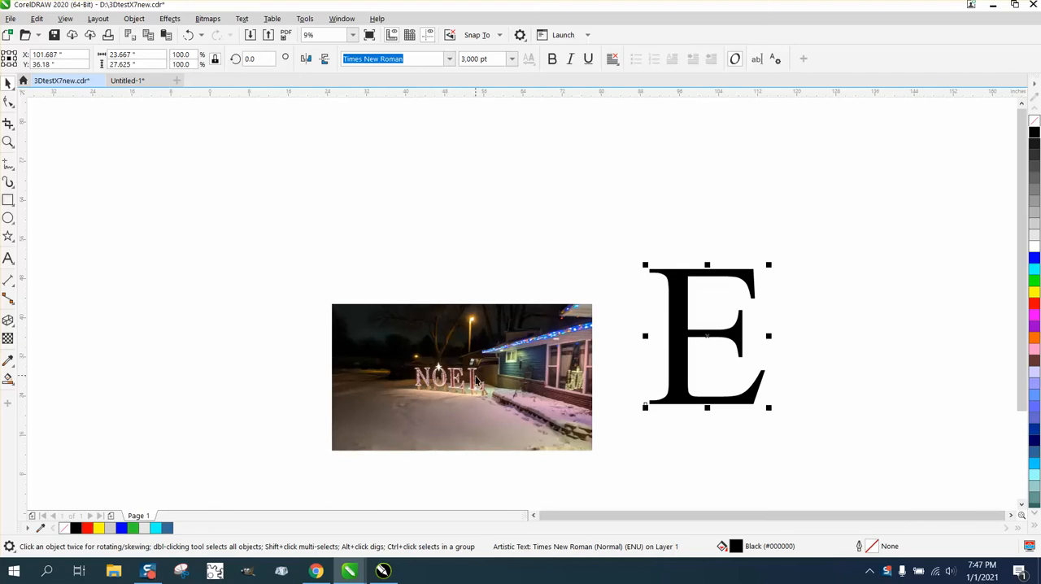
Step: Convert the letter E to curves and set its width to 46 inches, keeping its proportions
left_click(142, 22)
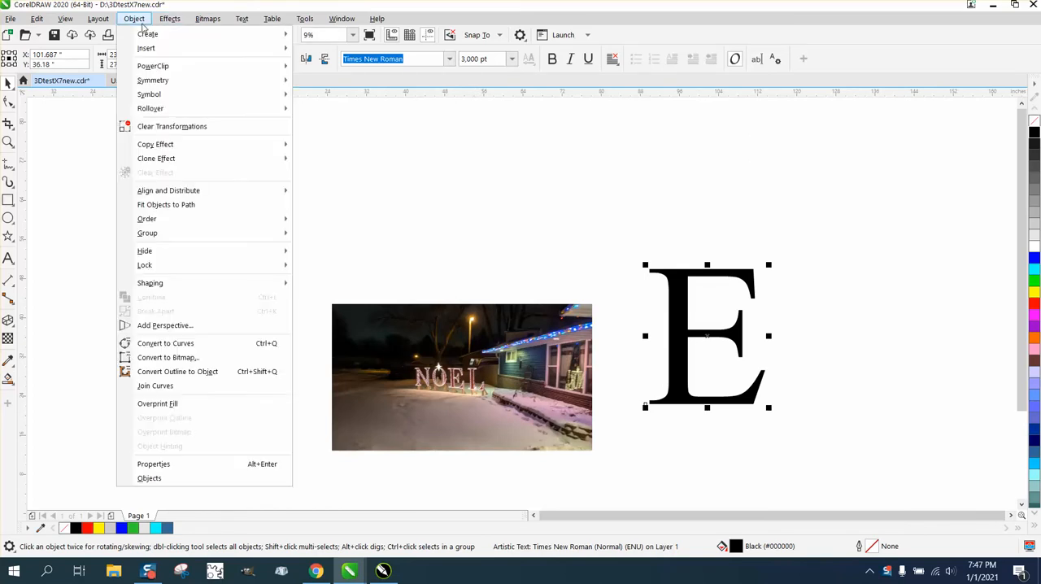
left_click(173, 343)
double_click(162, 55)
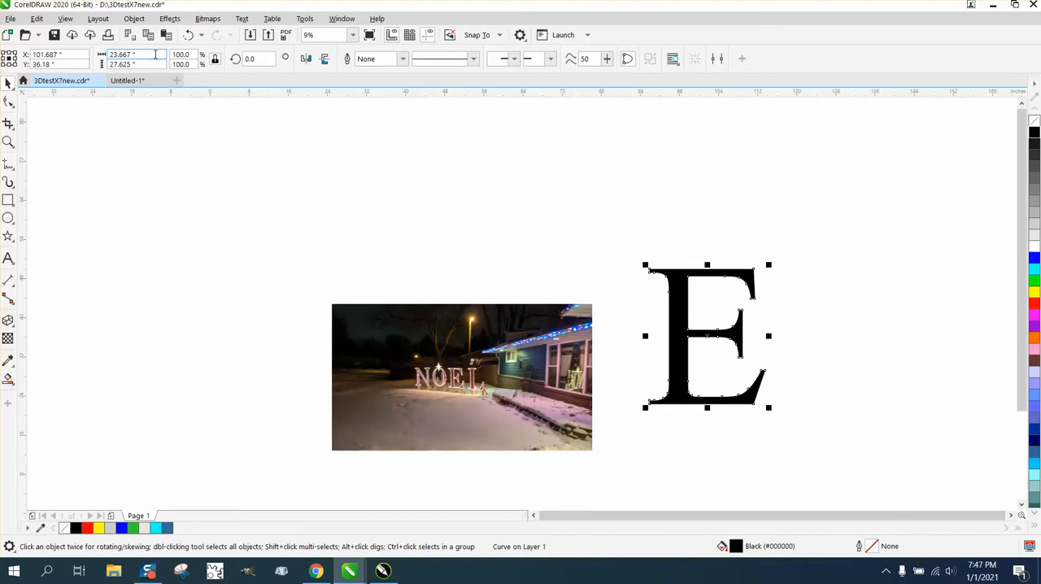
type("46")
key("Return")
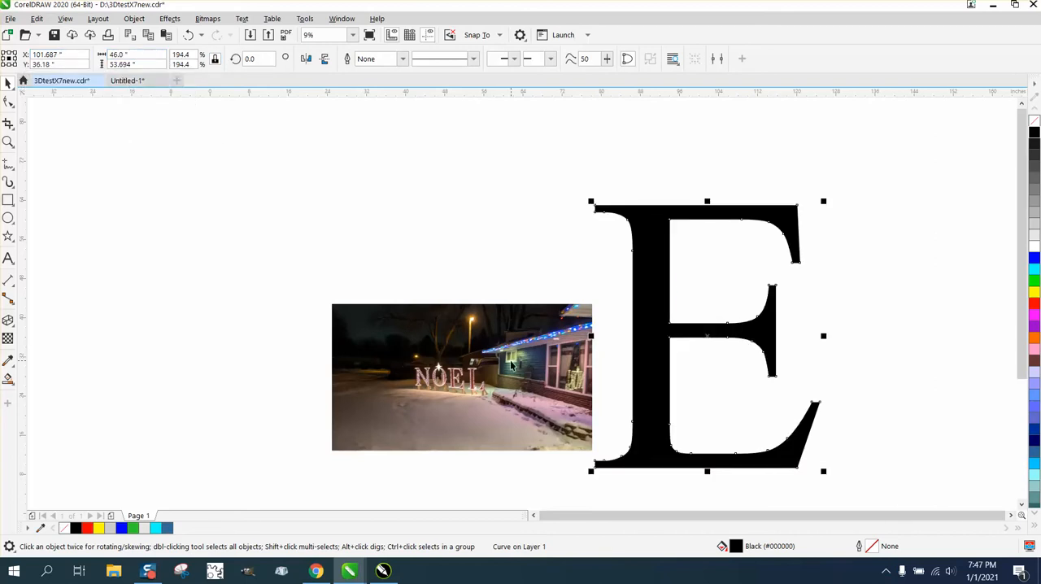
Step: Remove the fill from the large E and give it a black outline
scroll(511, 365, "up", 1)
left_click_drag(511, 365, 494, 303)
scroll(418, 244, "down", 1)
left_click(607, 259)
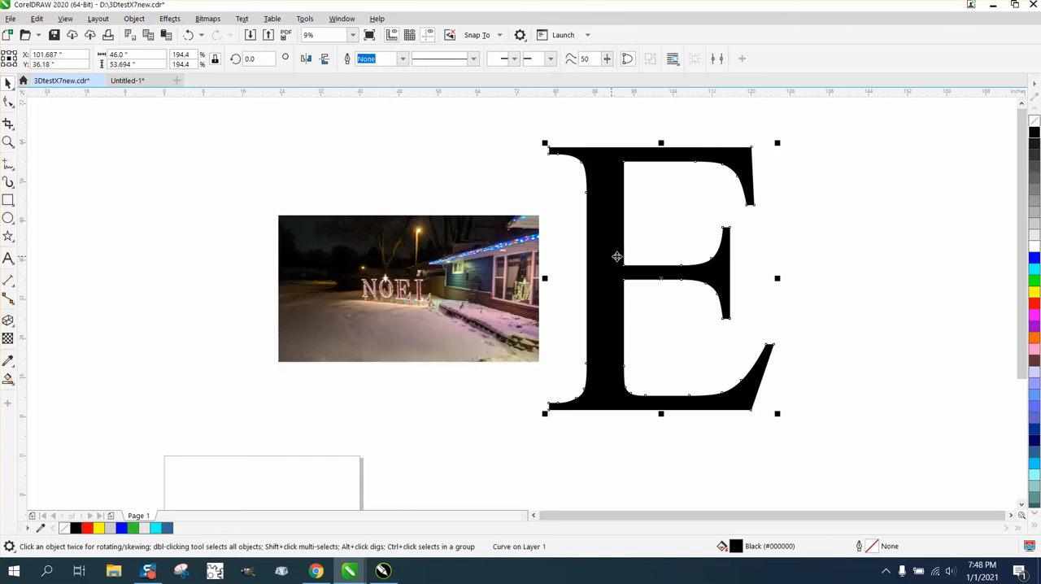
left_click(1033, 122)
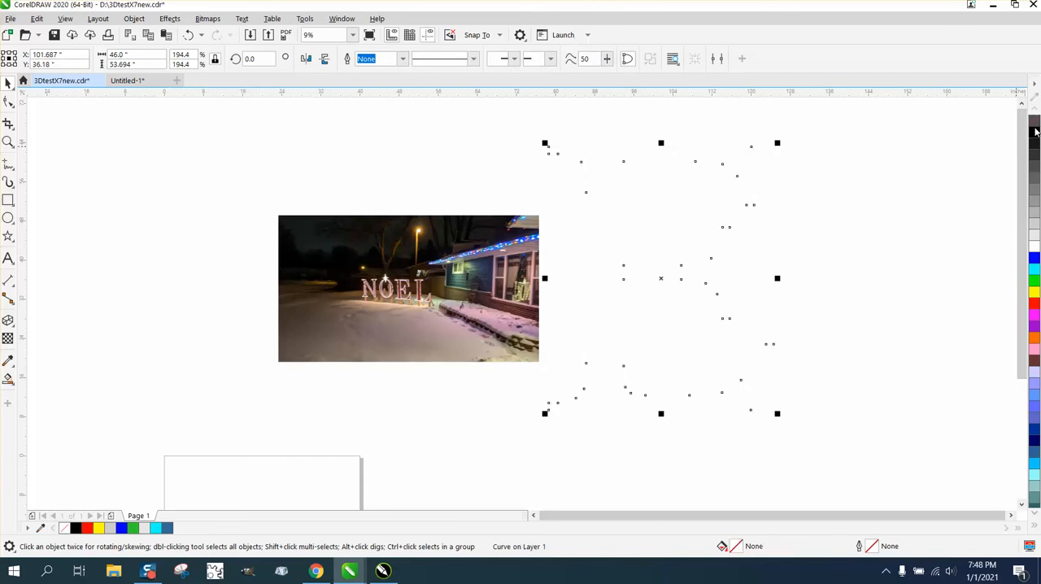
right_click(1034, 131)
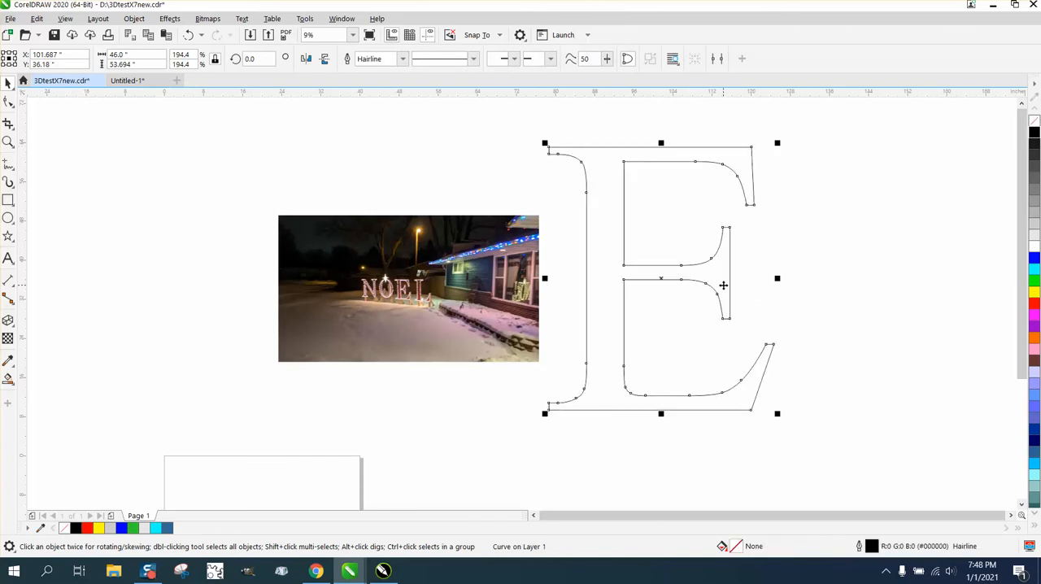
Step: Display the curve properties of the E to check its path length
left_click(341, 18)
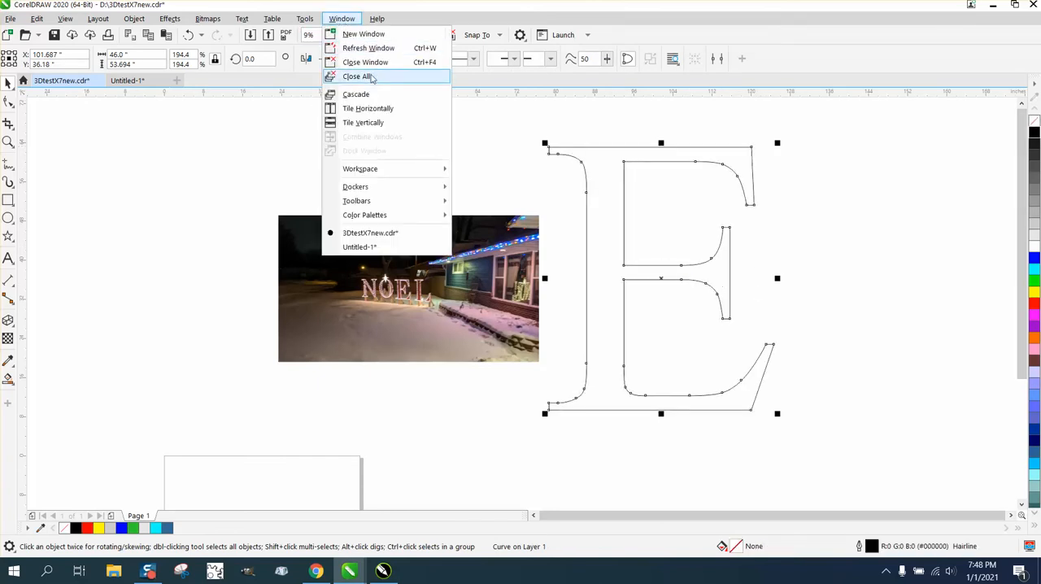
mouse_move(376, 189)
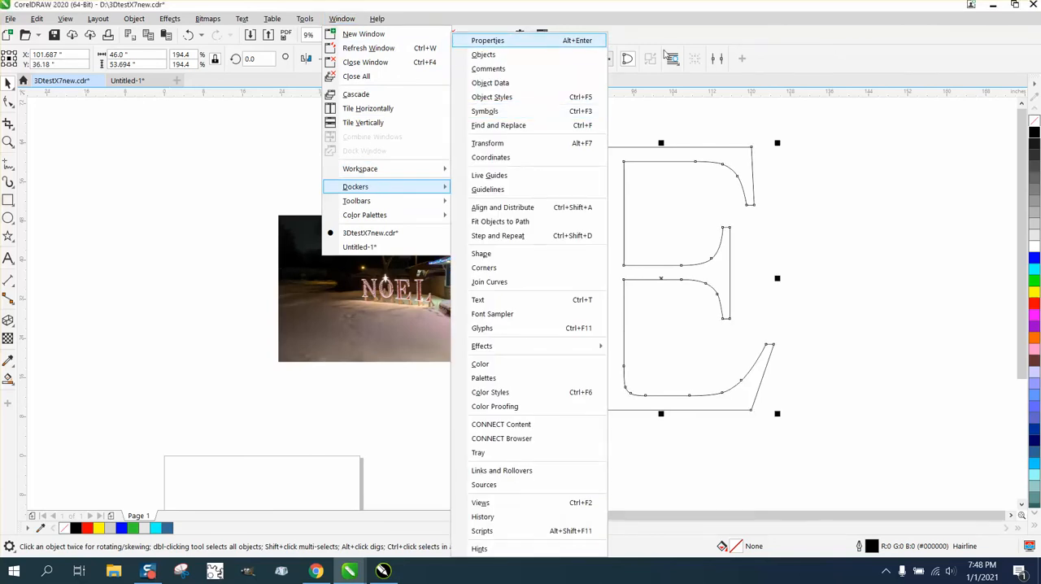
left_click(878, 91)
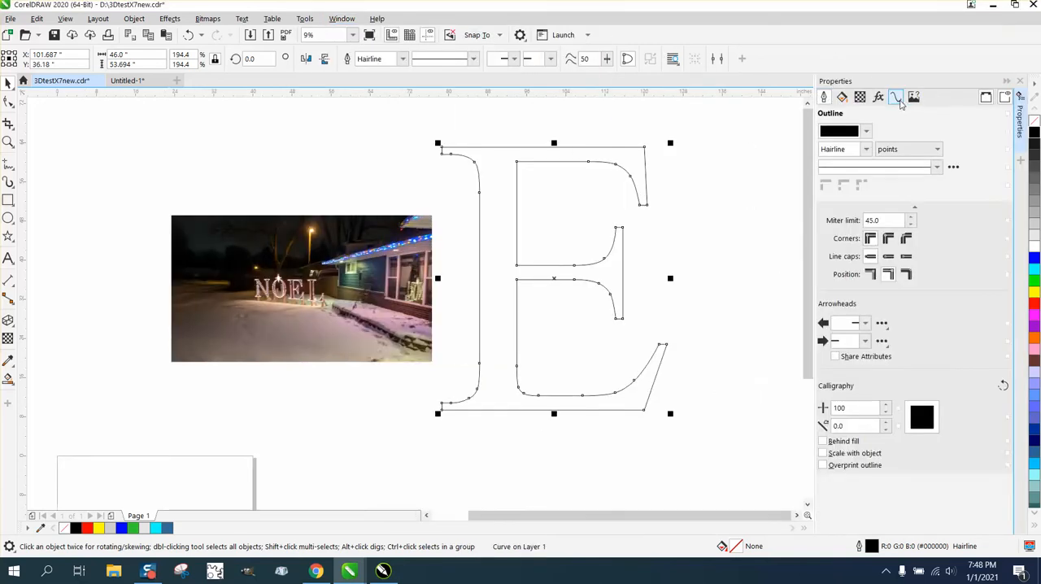
left_click(896, 98)
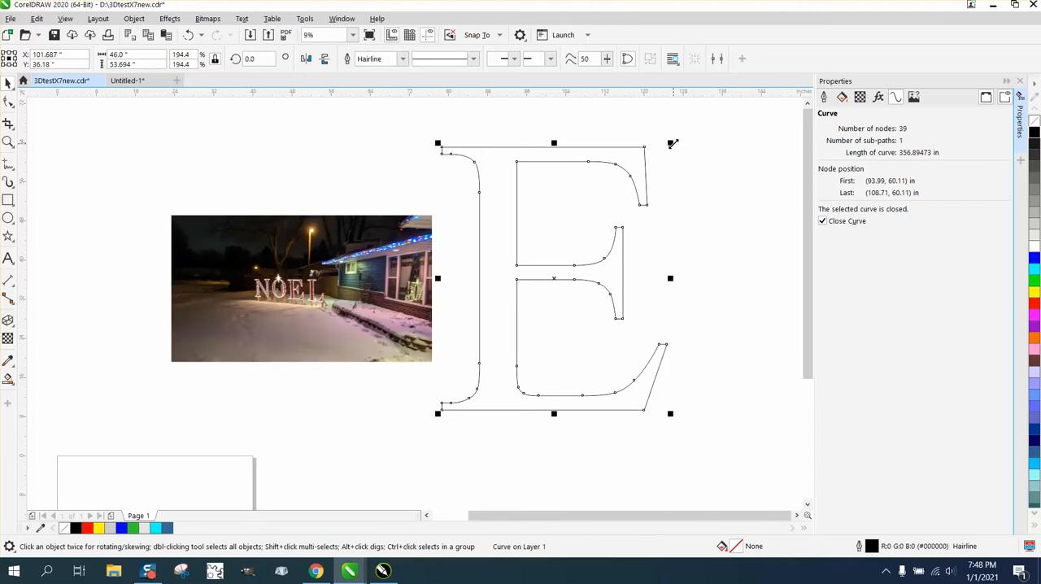
Step: Set the E outline's scale to 195 percent and deselect it
left_click_drag(672, 144, 677, 144)
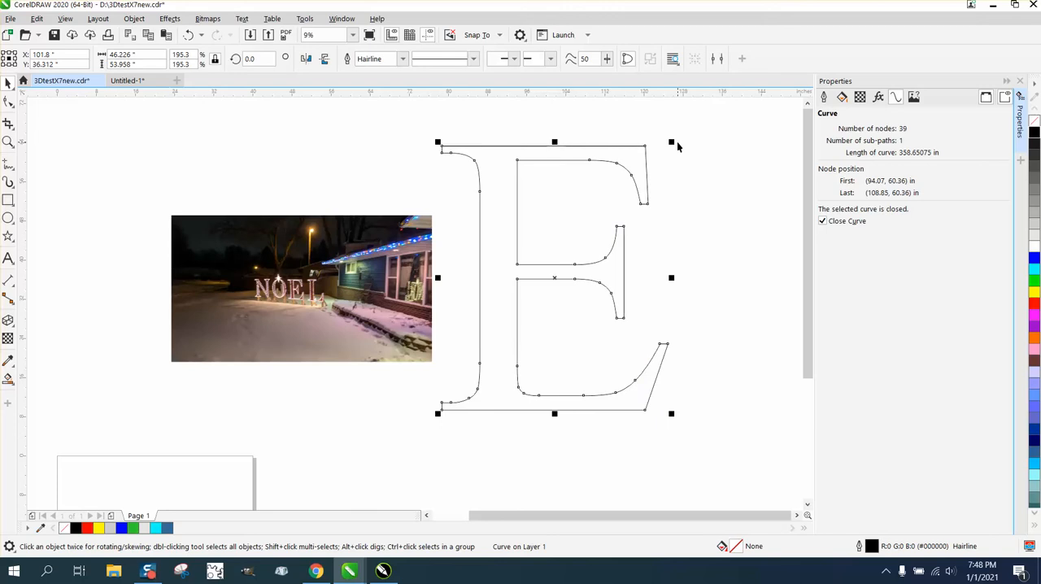
left_click(672, 141)
left_click(193, 53)
type("195")
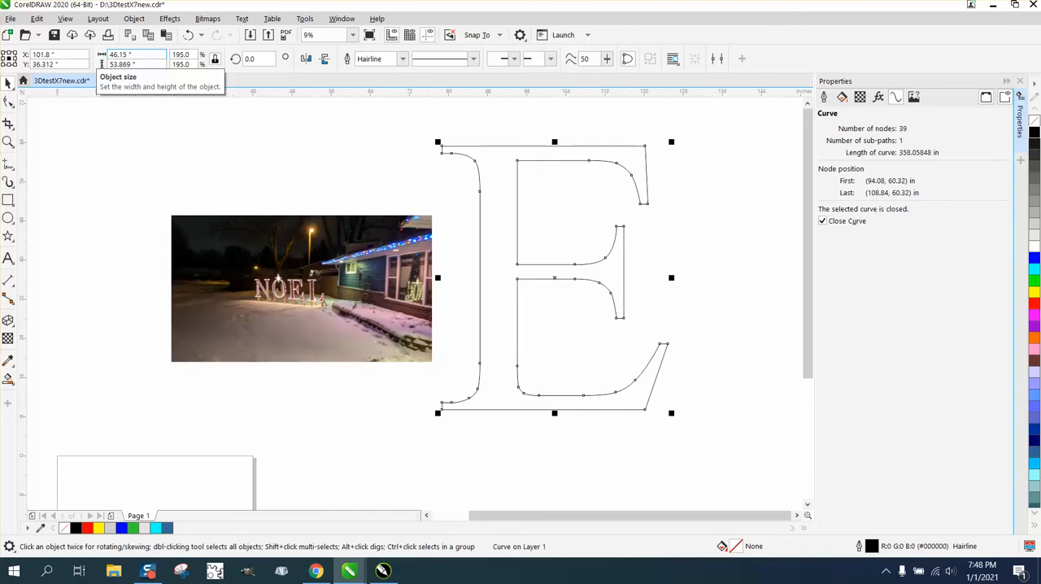
key("Return")
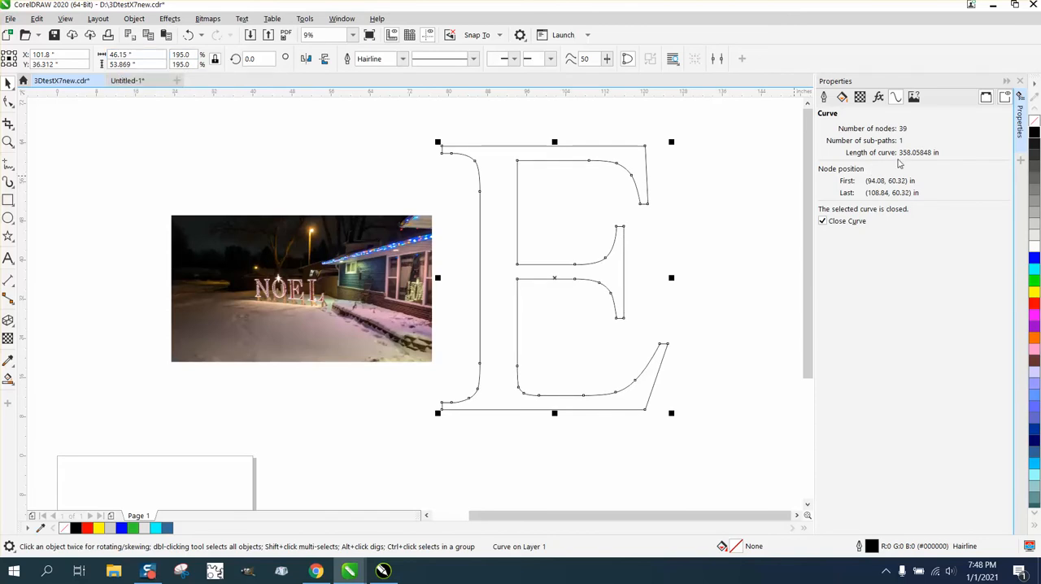
left_click(722, 225)
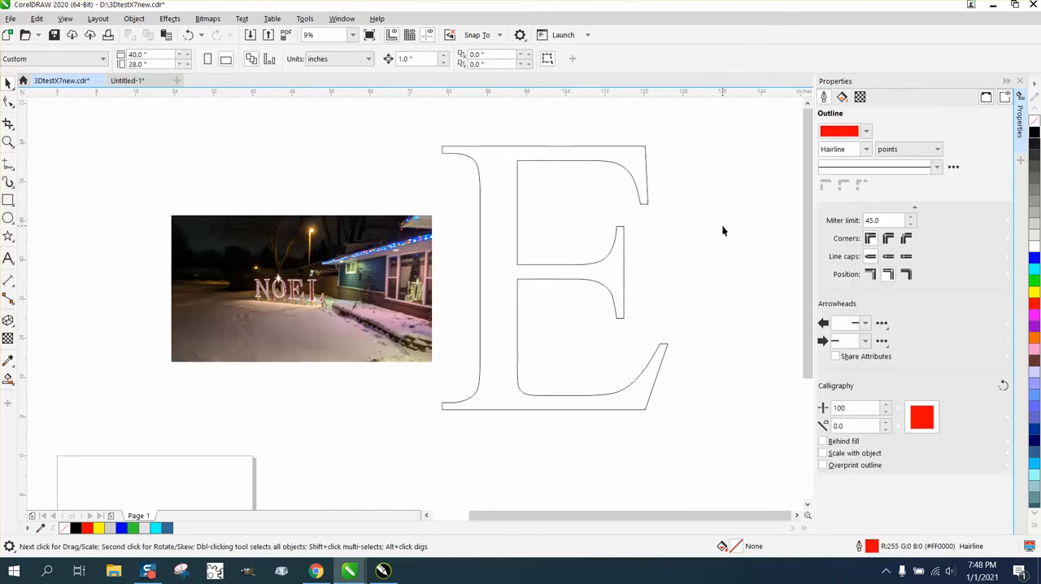
Step: Create a circle 0.375 inches in diameter and place it just above the upper-left corner of the E
left_click(8, 219)
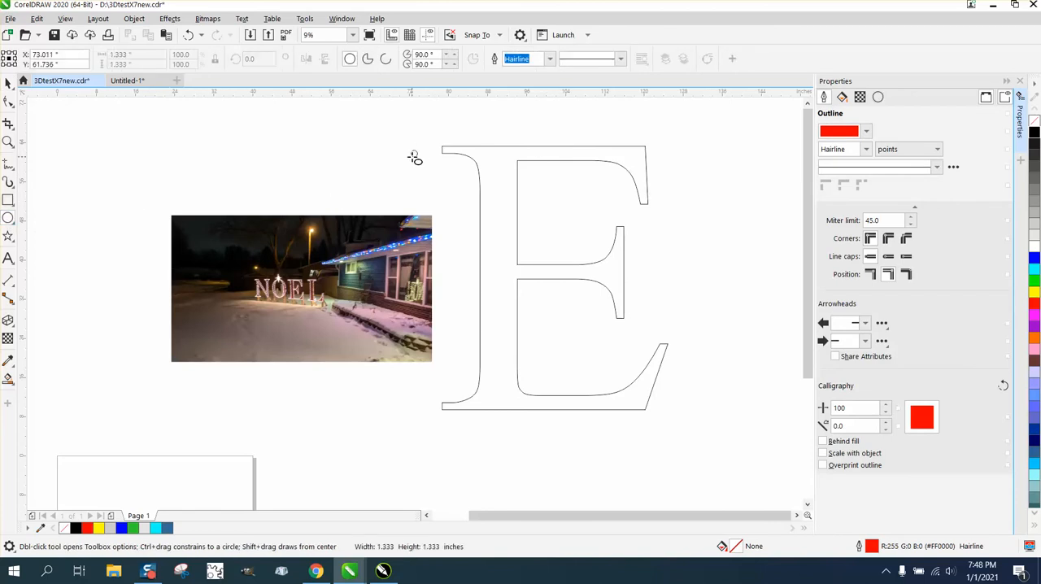
left_click(414, 153)
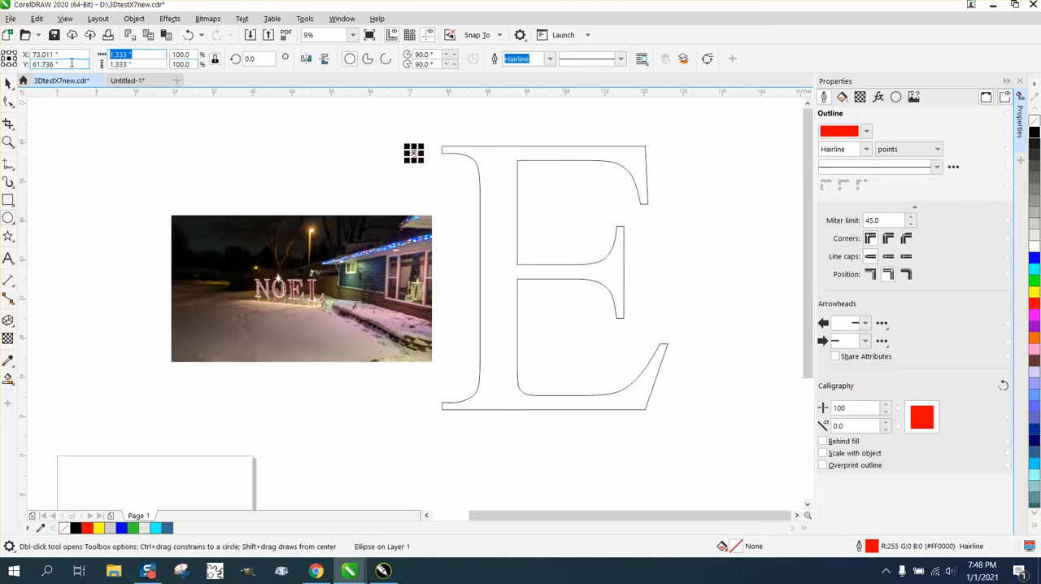
key("BackSpace")
key("Return")
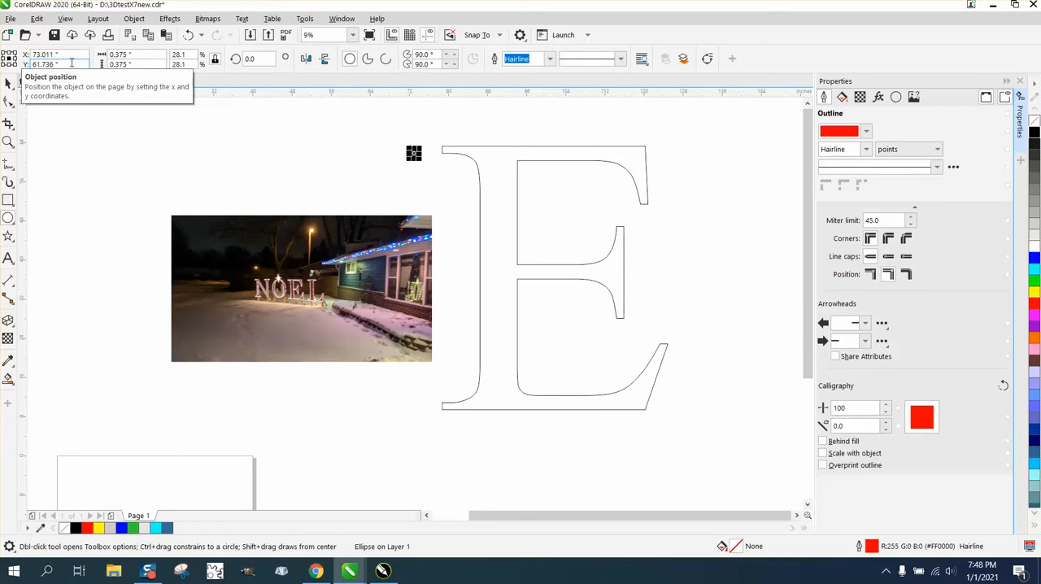
left_click(8, 82)
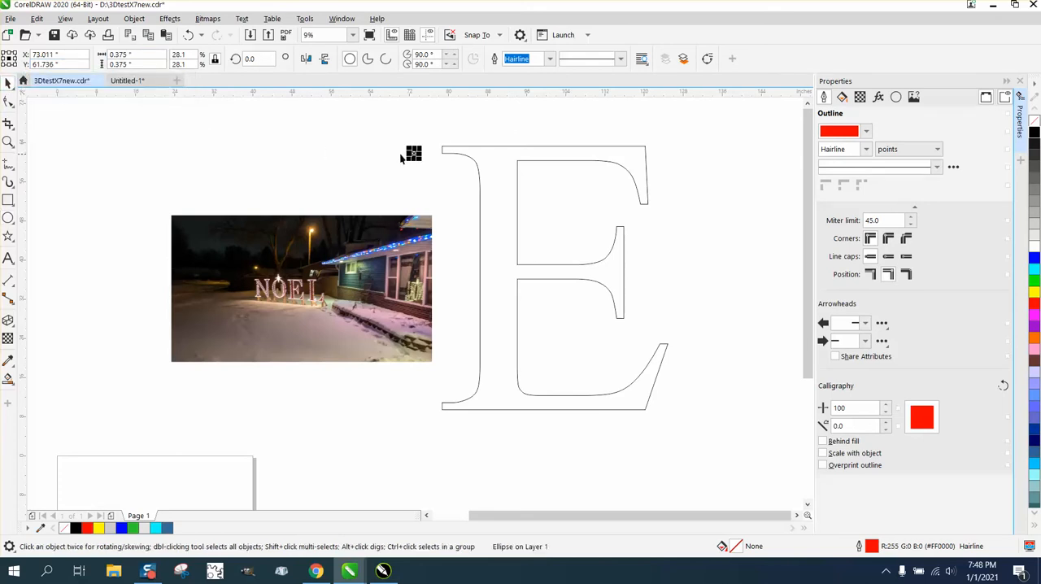
left_click_drag(414, 153, 438, 123)
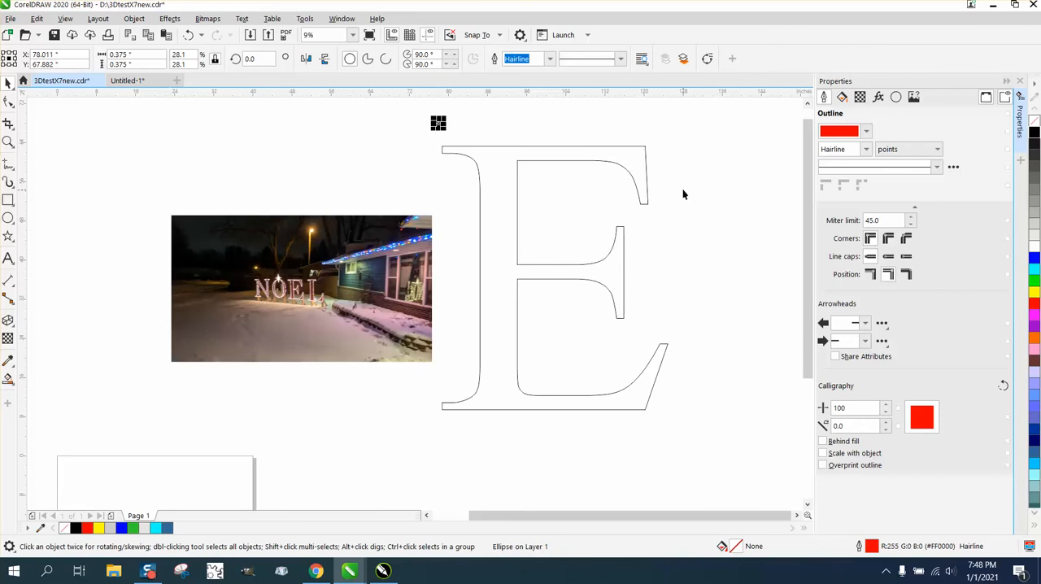
Step: Check the E's curve length and divide 358 by 2 in Calculator to work out the number of holes
left_click(648, 186)
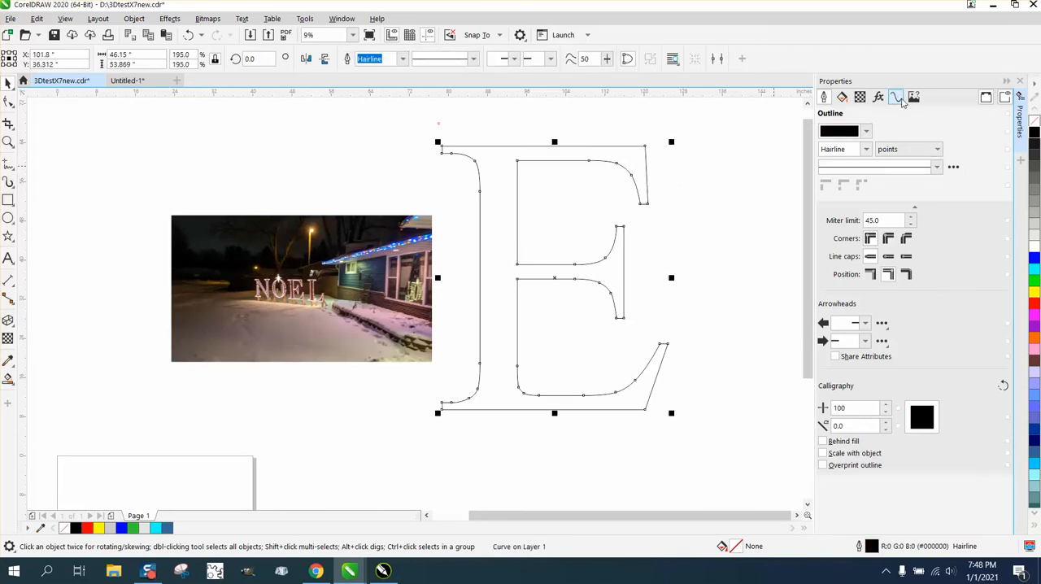
left_click(896, 98)
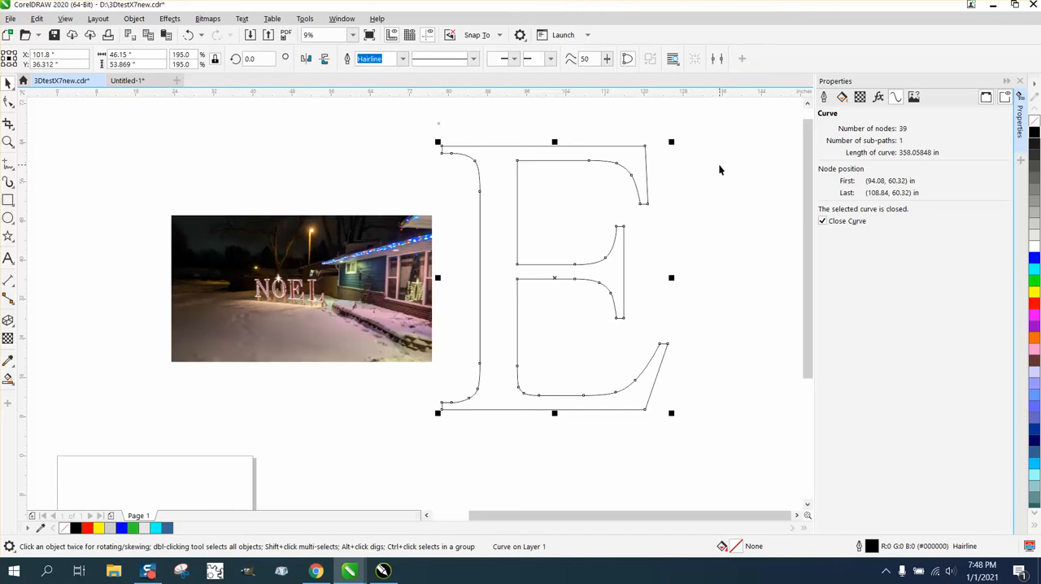
key("XF86Calculator")
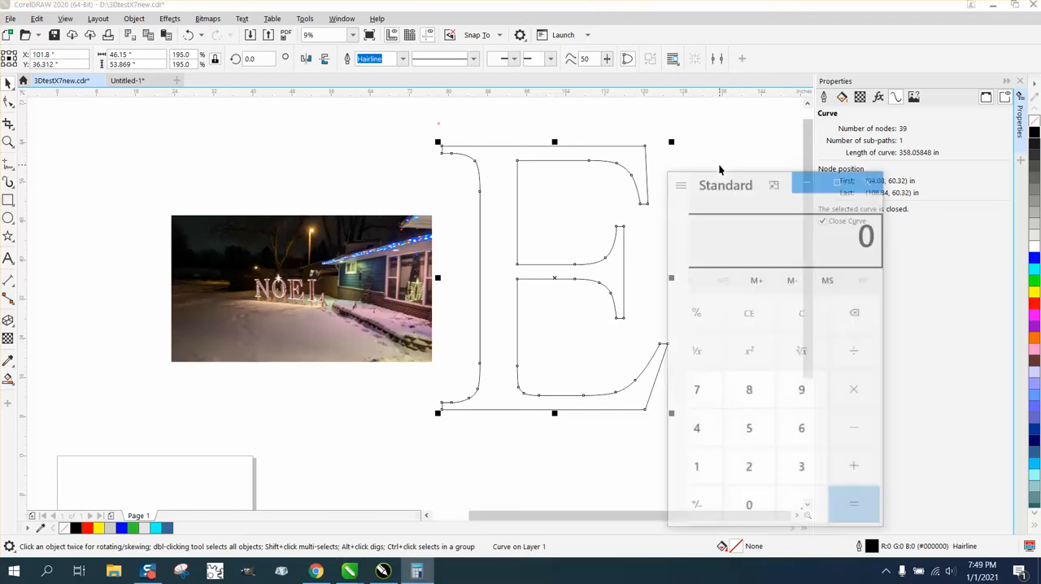
type("358")
key("slash")
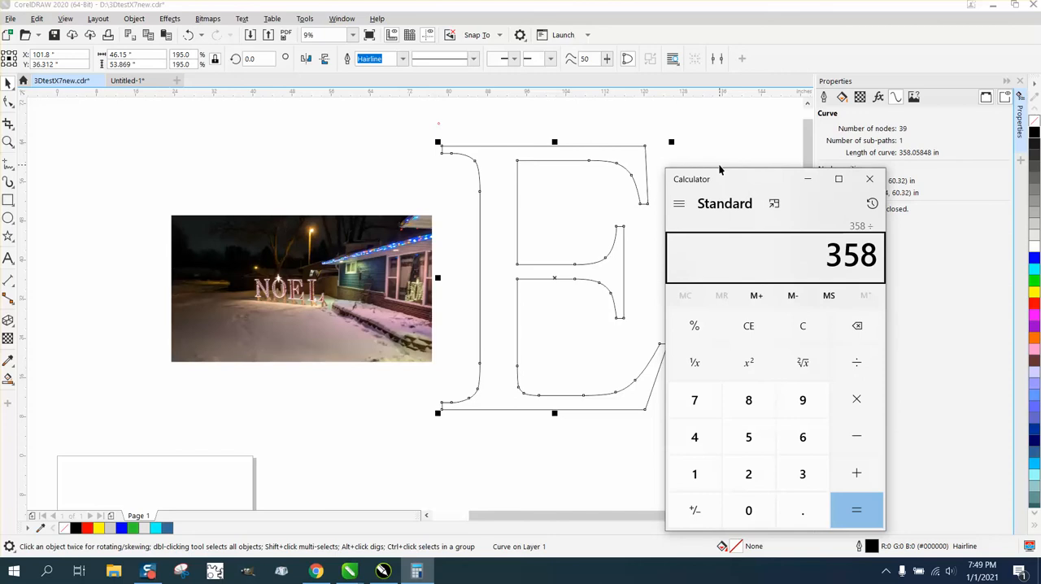
type("2")
key("Return")
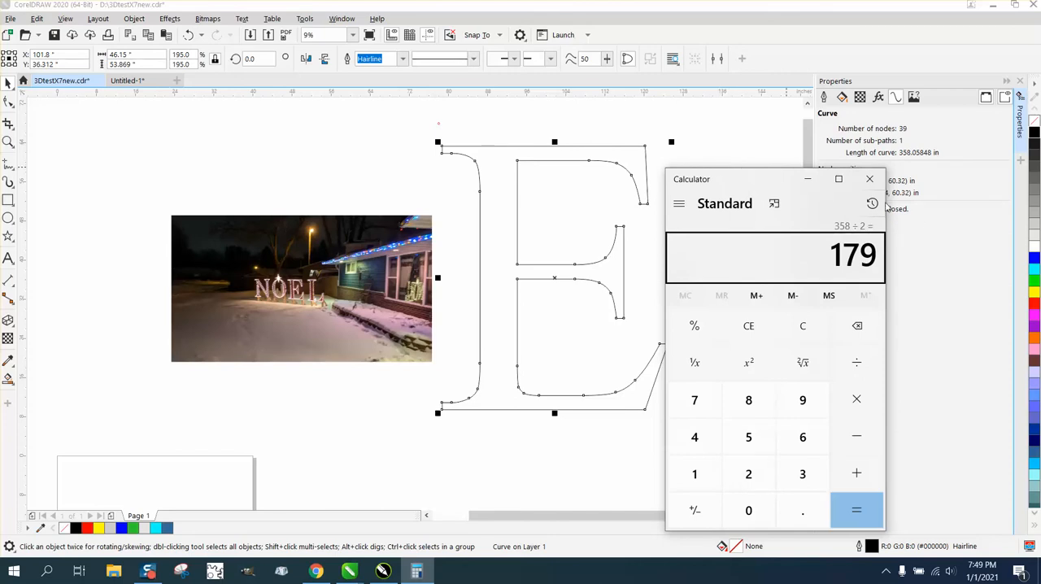
left_click(869, 179)
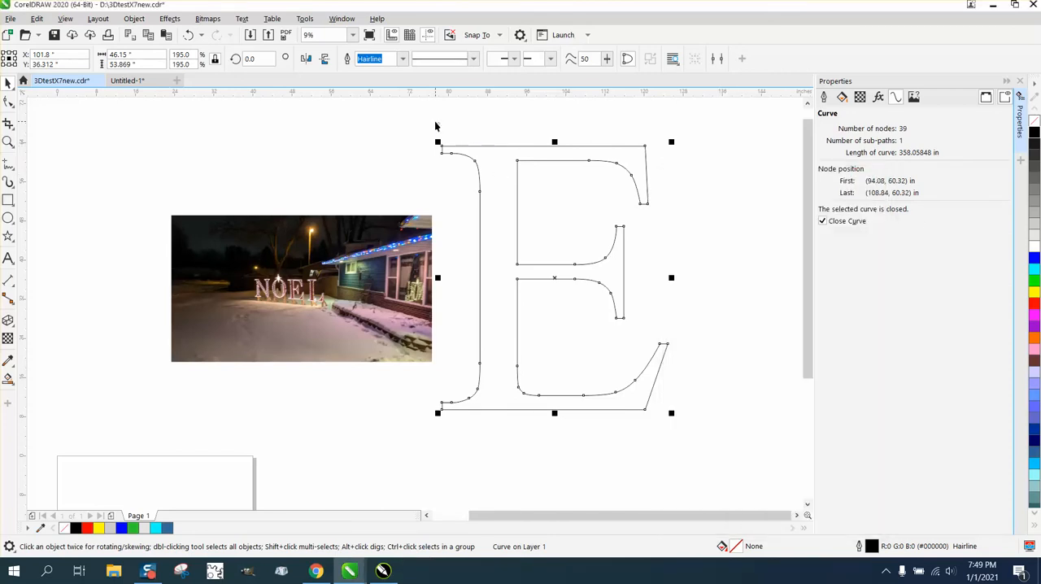
Step: Fit the small circle to the E's path with Fit Objects to Path, using 179 duplicates at uniform spacing
key("F7")
left_click_drag(422, 104, 722, 446)
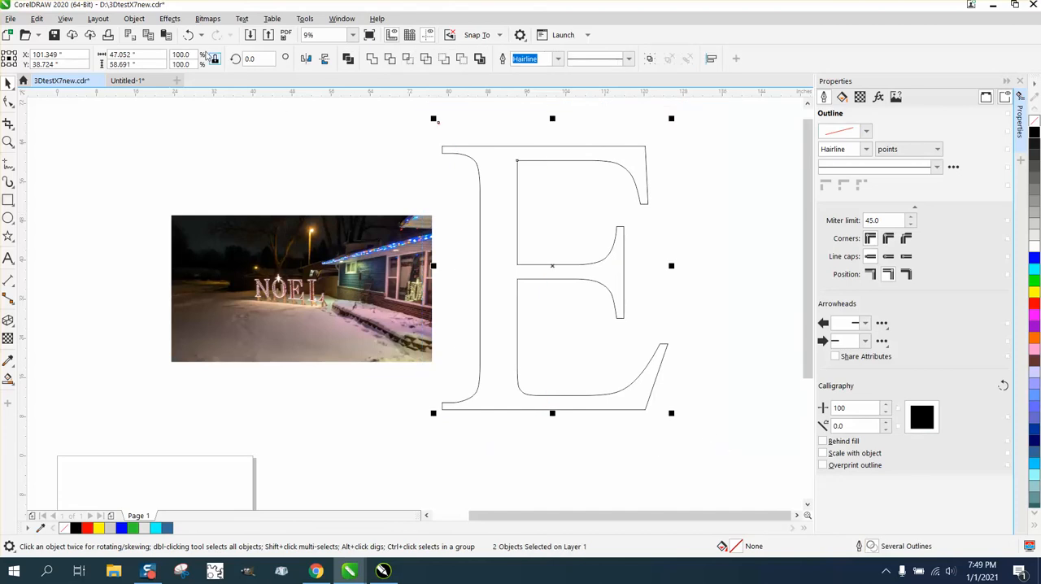
left_click(132, 19)
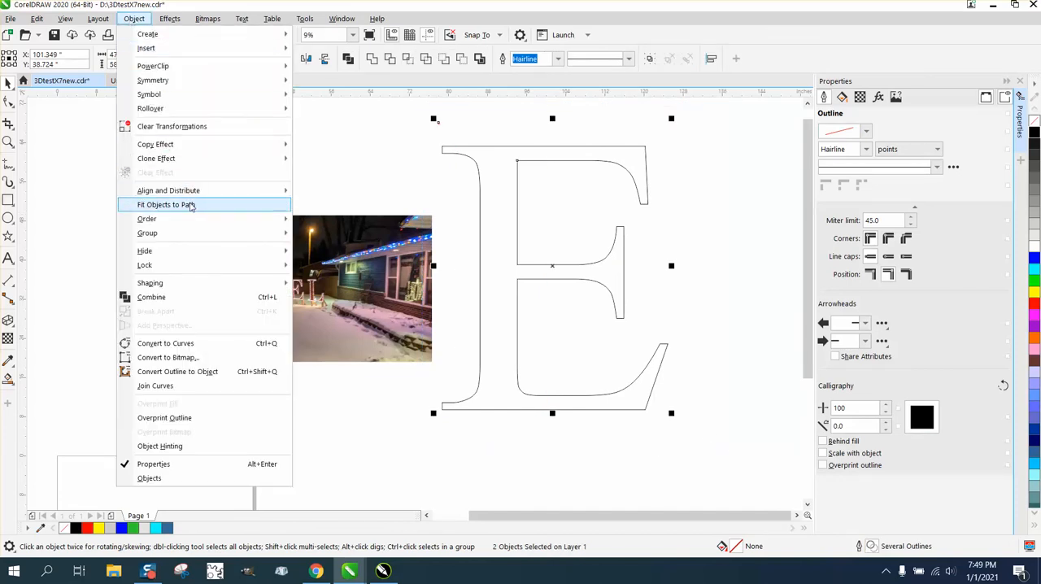
left_click(190, 206)
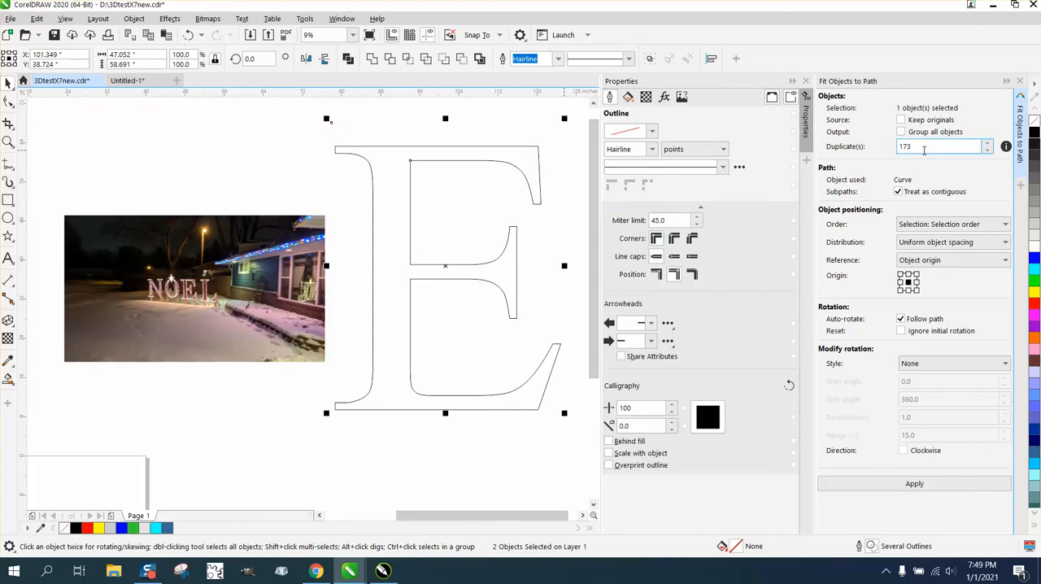
left_click_drag(924, 146, 899, 146)
type("1")
left_click(919, 485)
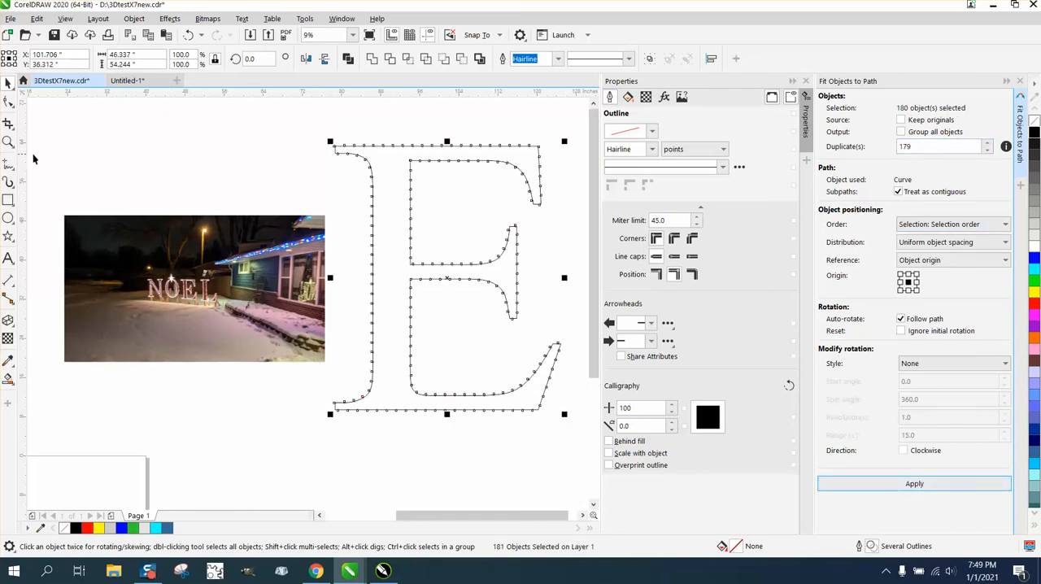
Step: Try repositioning the individual circles around the upper-left corner of the E by hand so they sit clear of the corner
left_click(8, 141)
left_click_drag(323, 139, 410, 180)
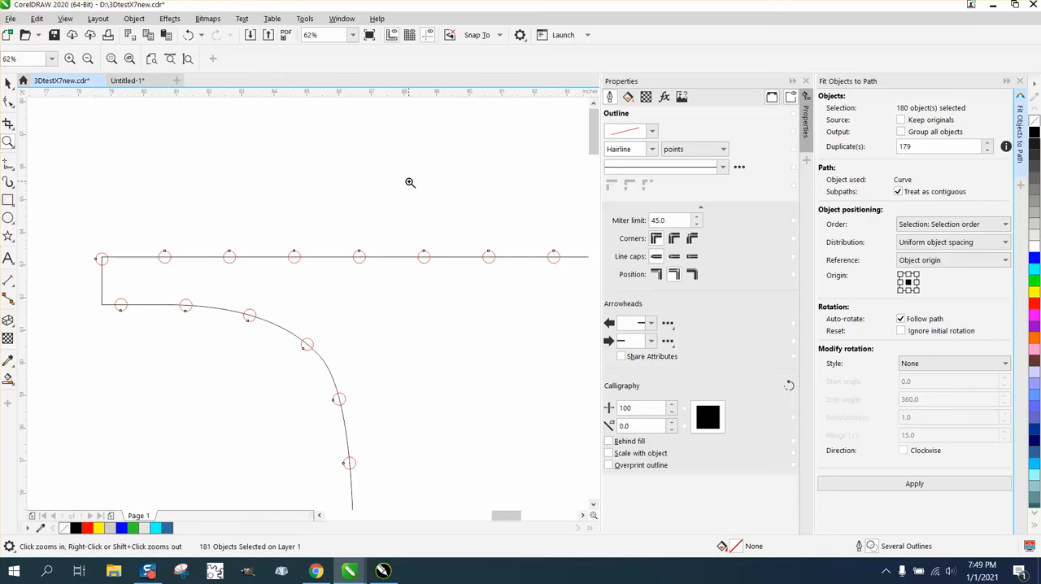
scroll(128, 195, "down", 2)
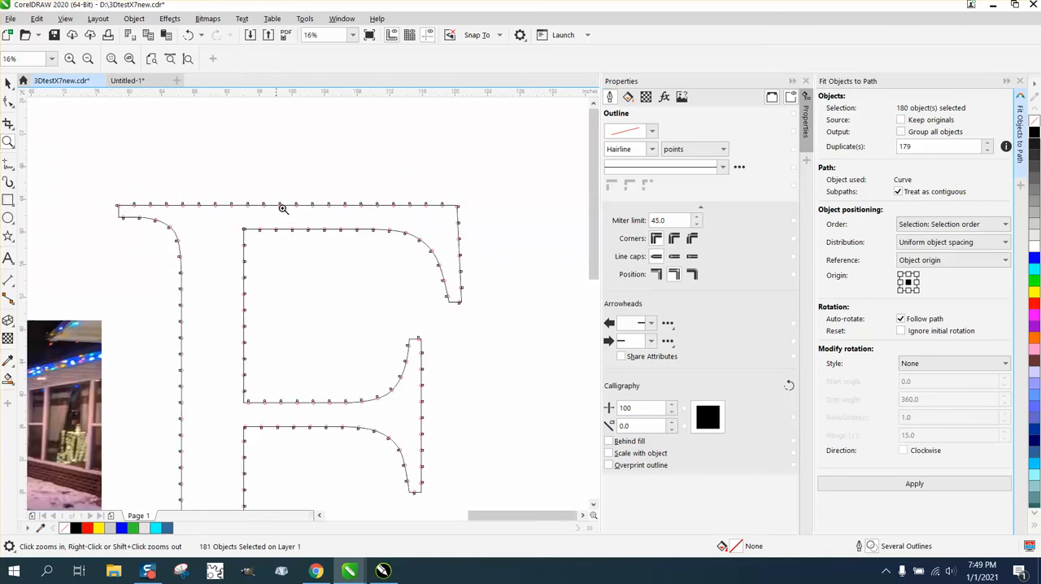
left_click_drag(453, 195, 468, 215)
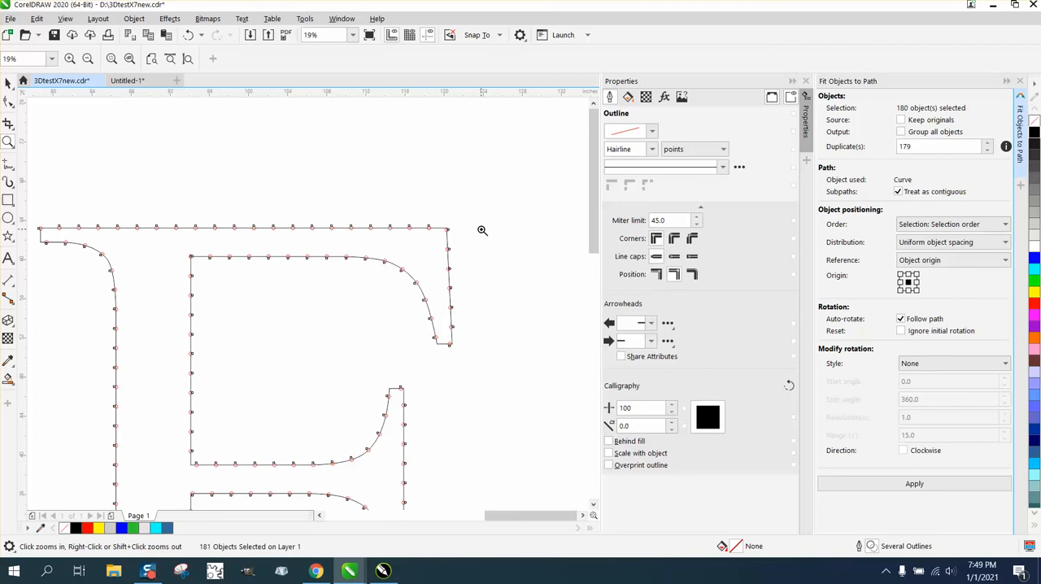
scroll(284, 241, "down", 1)
scroll(144, 225, "up", 2)
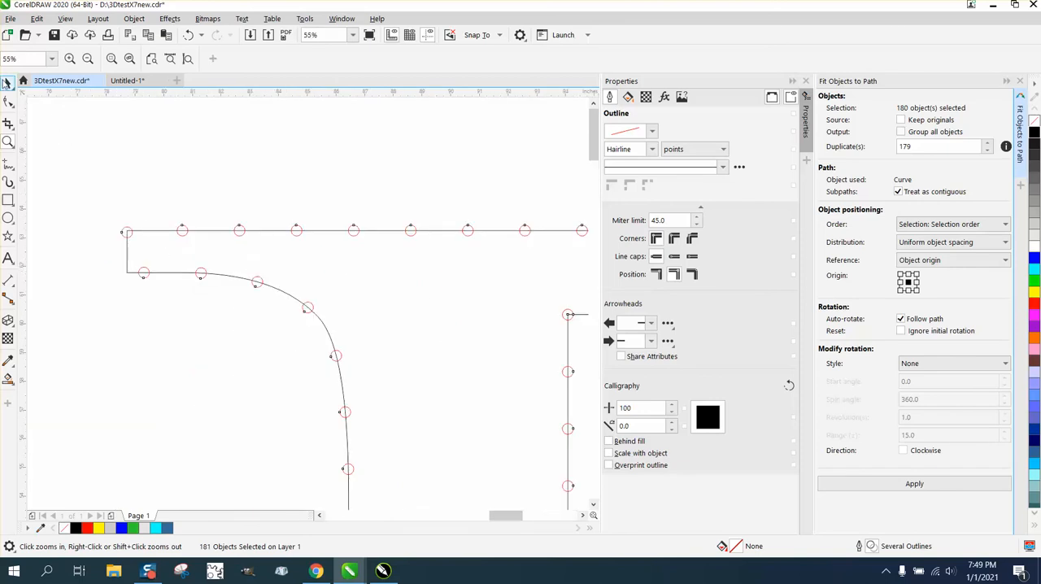
left_click(7, 84)
left_click(139, 255)
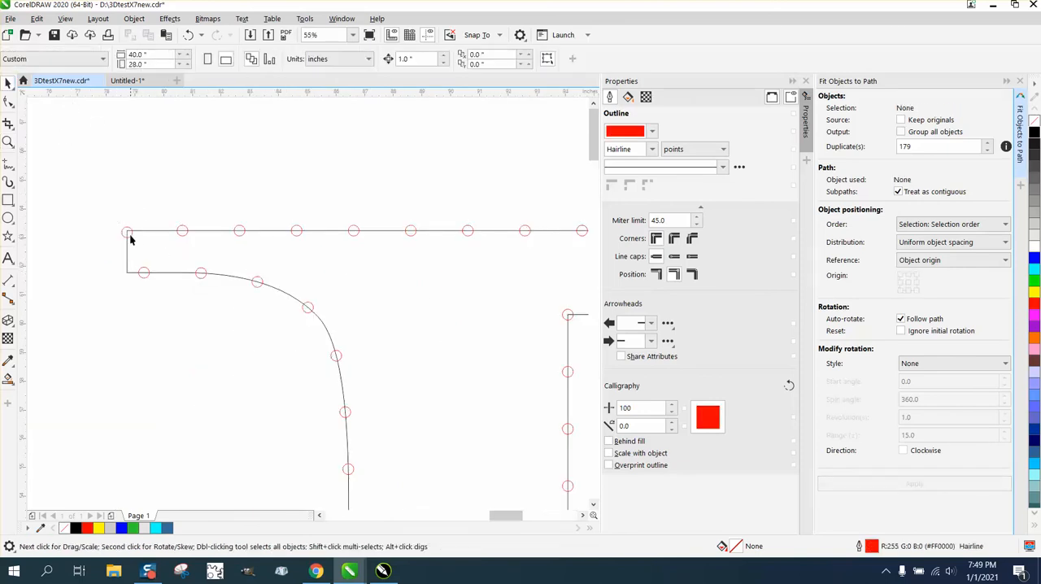
left_click(129, 236)
left_click_drag(128, 230, 160, 232)
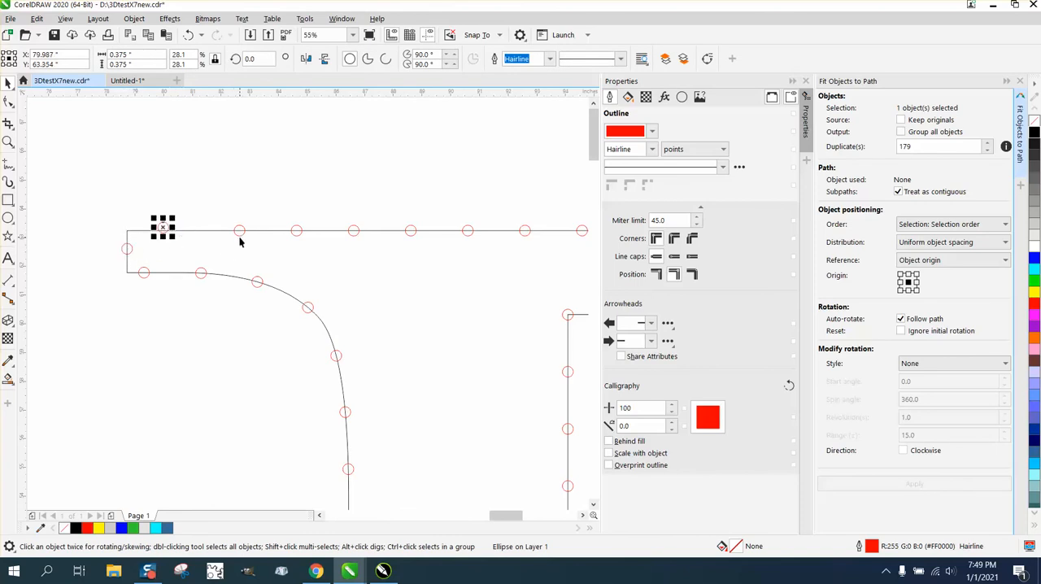
left_click_drag(239, 241, 227, 240)
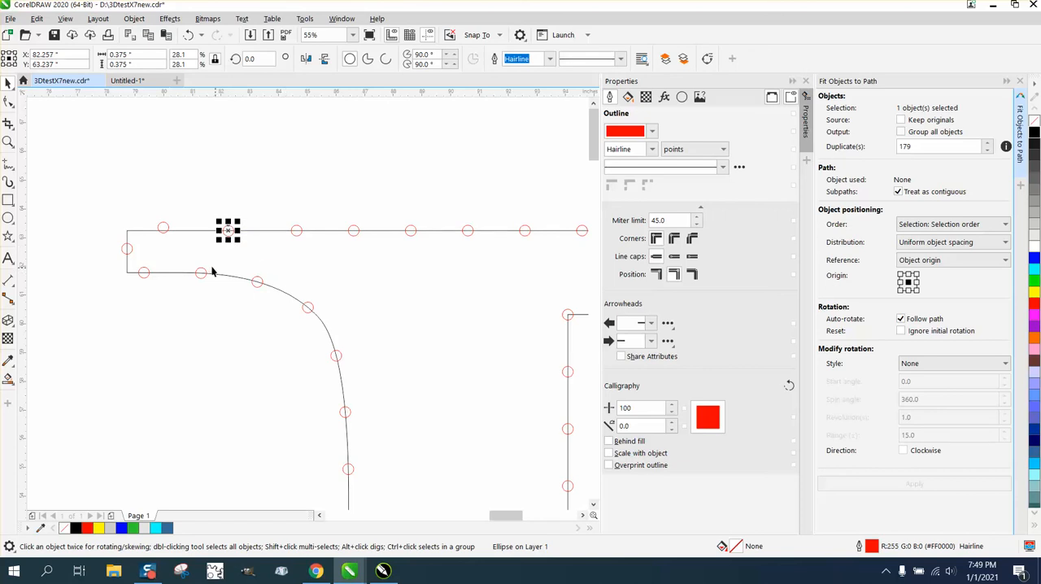
left_click_drag(148, 277, 156, 277)
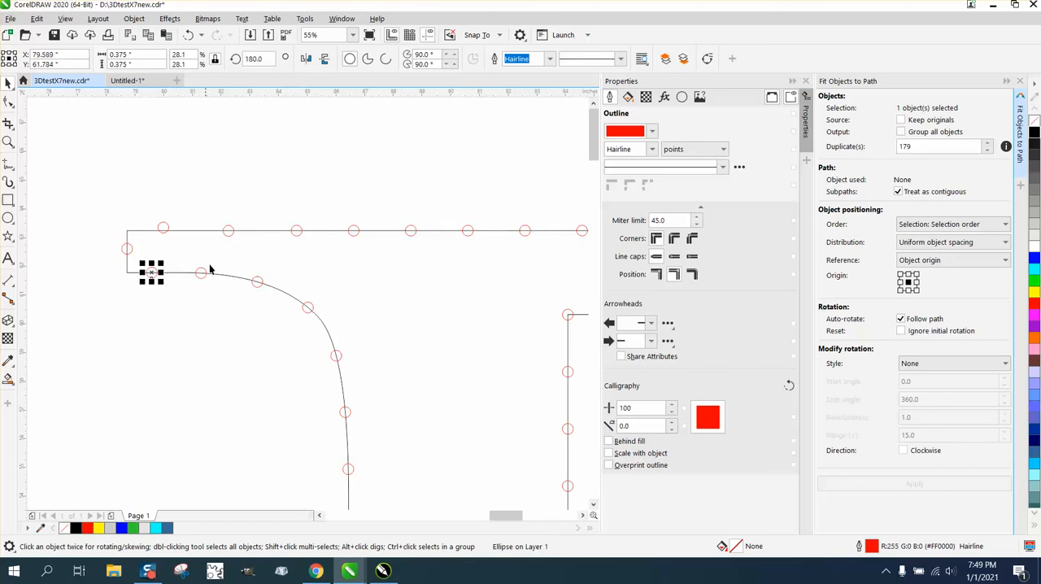
Step: Undo the manual circle moves and the fit of the circles to the E's path
left_click(190, 36)
left_click(189, 36)
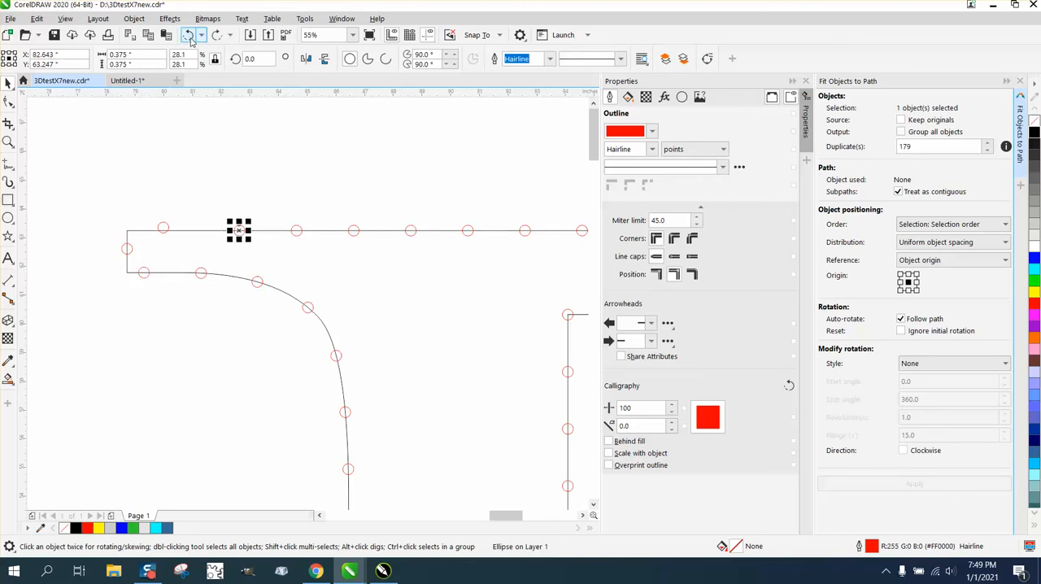
left_click(190, 35)
left_click(190, 36)
left_click(189, 36)
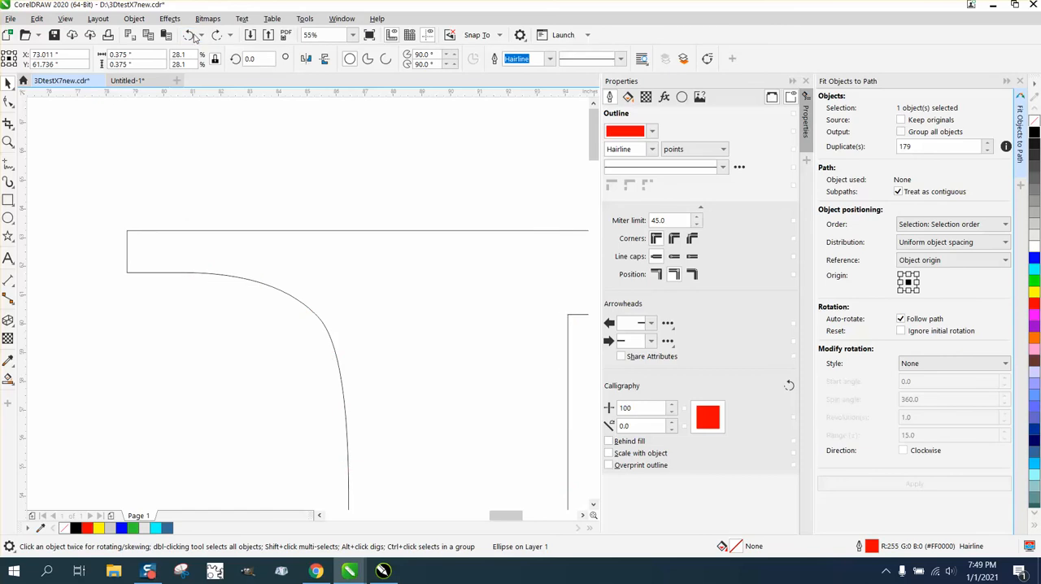
Step: Try fitting the circle to the E's path with its origin at top center, inspect the placement, and undo the fit
scroll(229, 147, "down", 3)
scroll(216, 195, "down", 1)
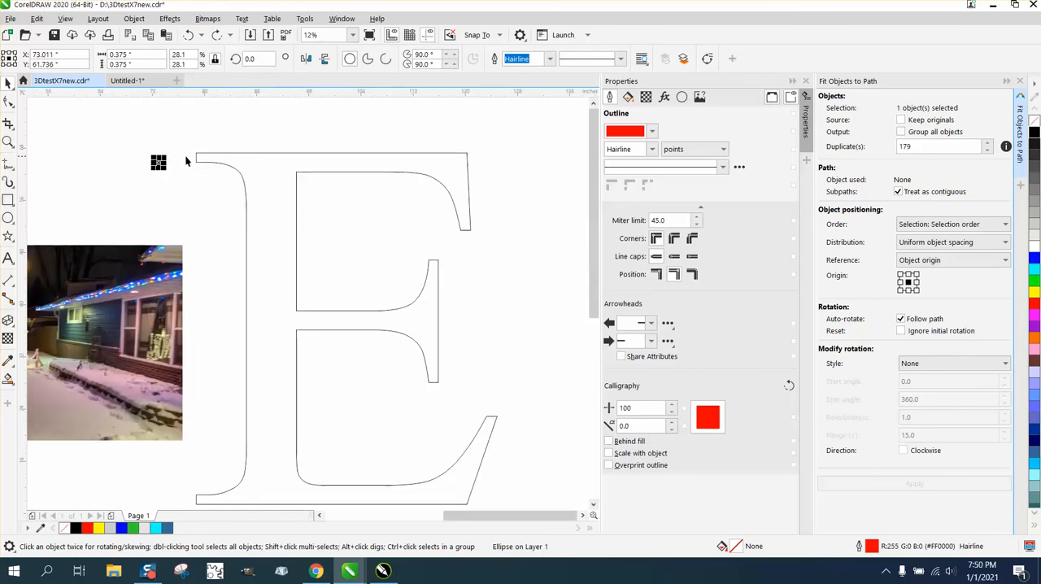
left_click(252, 158, "shift")
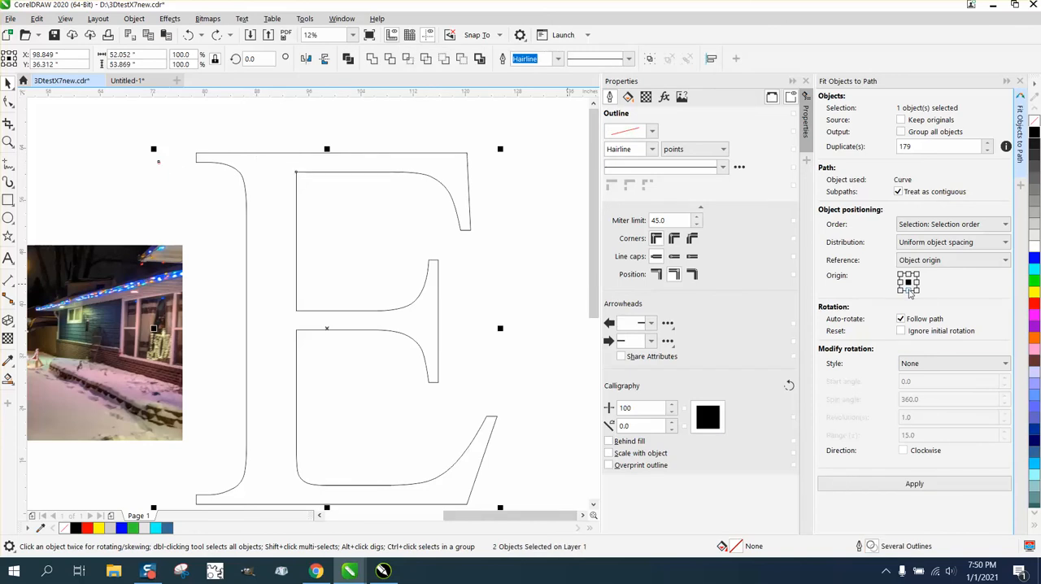
left_click(908, 276)
left_click(914, 485)
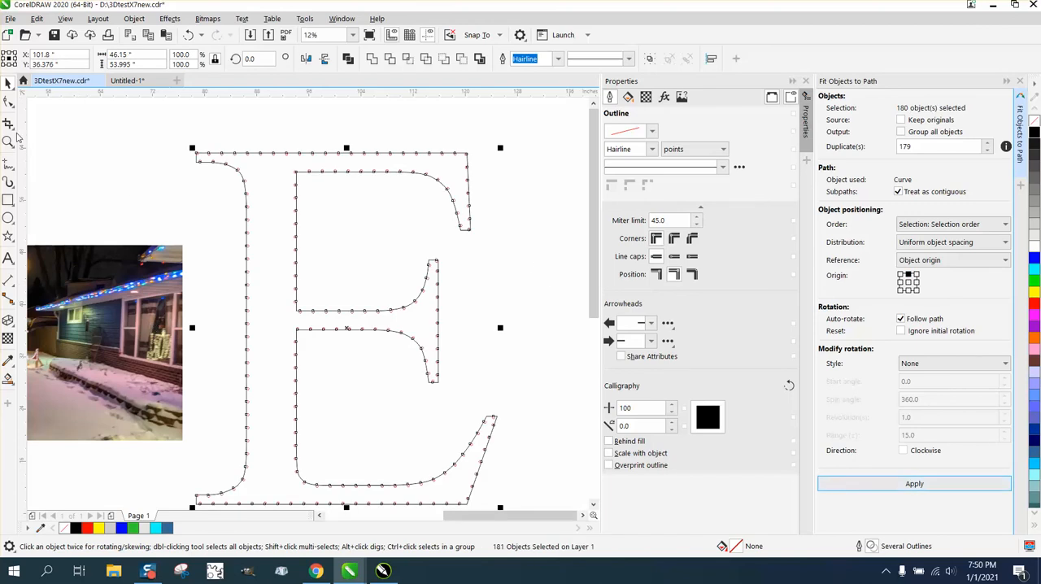
left_click(8, 141)
left_click(236, 163)
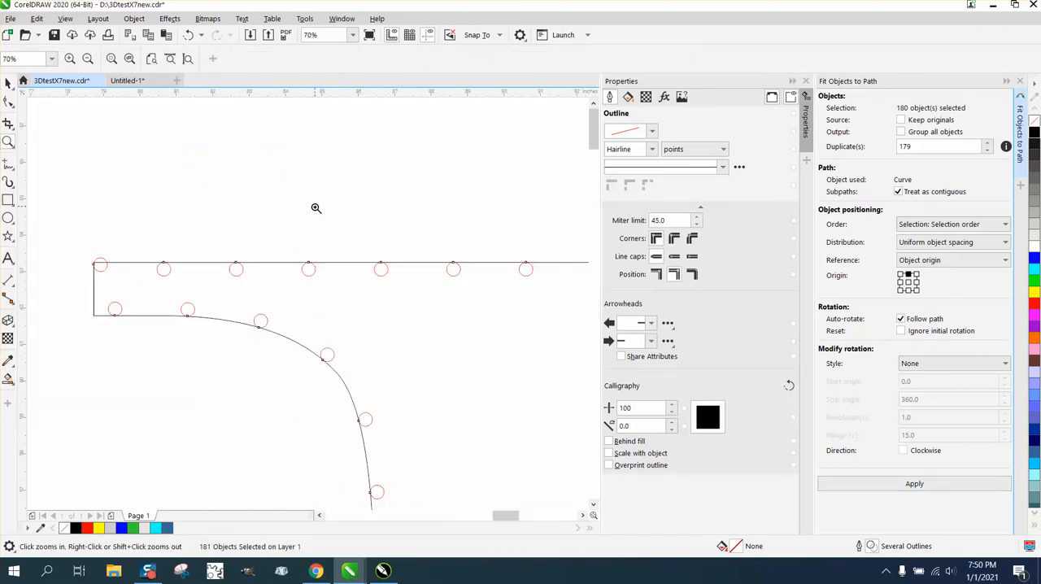
left_click(188, 35)
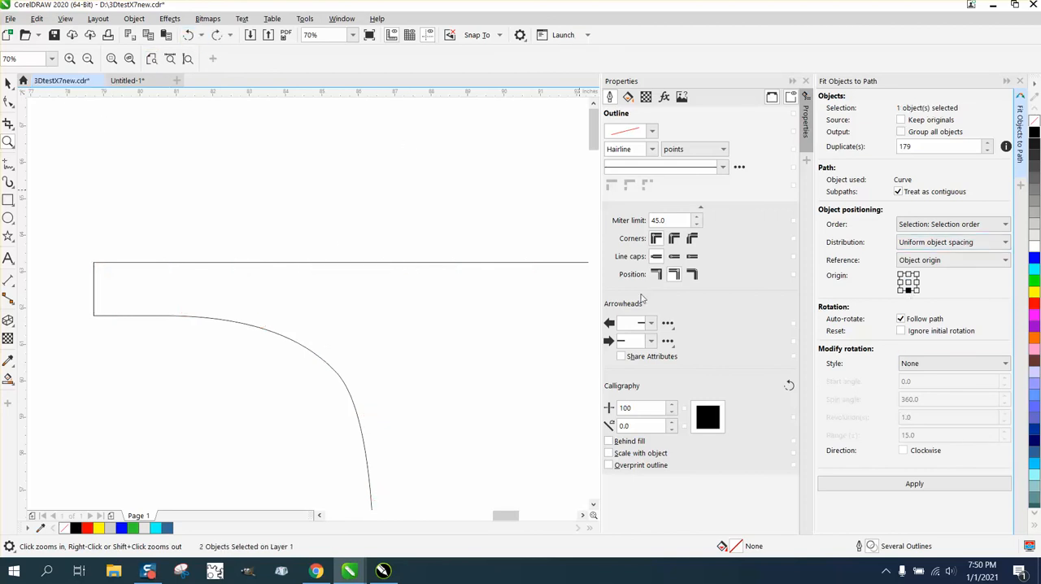
Step: Move the NOEL photo farther away from the E and close the object properties
scroll(470, 210, "down", 3)
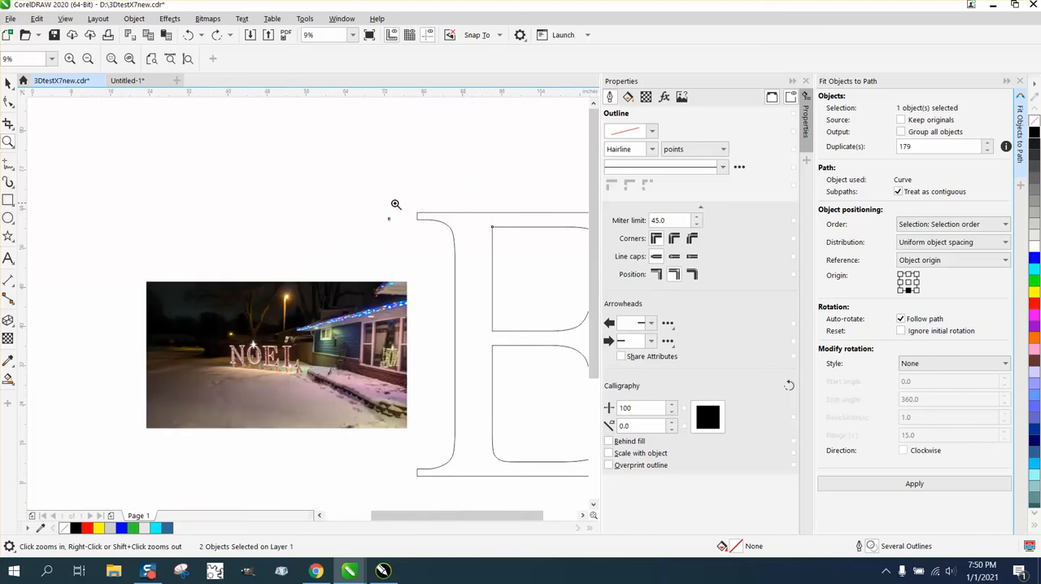
left_click(8, 83)
left_click_drag(300, 306, 214, 261)
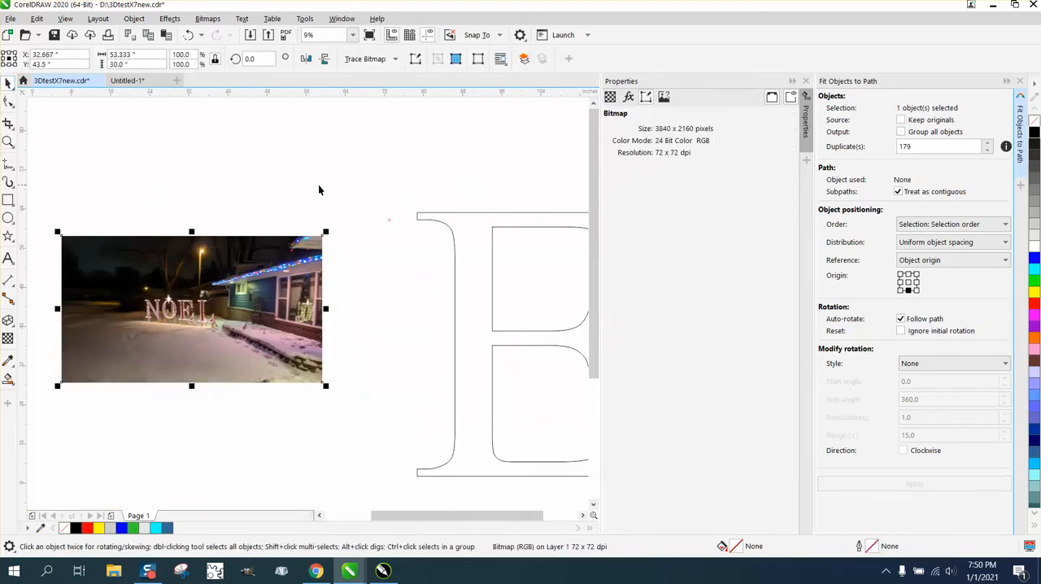
left_click(805, 81)
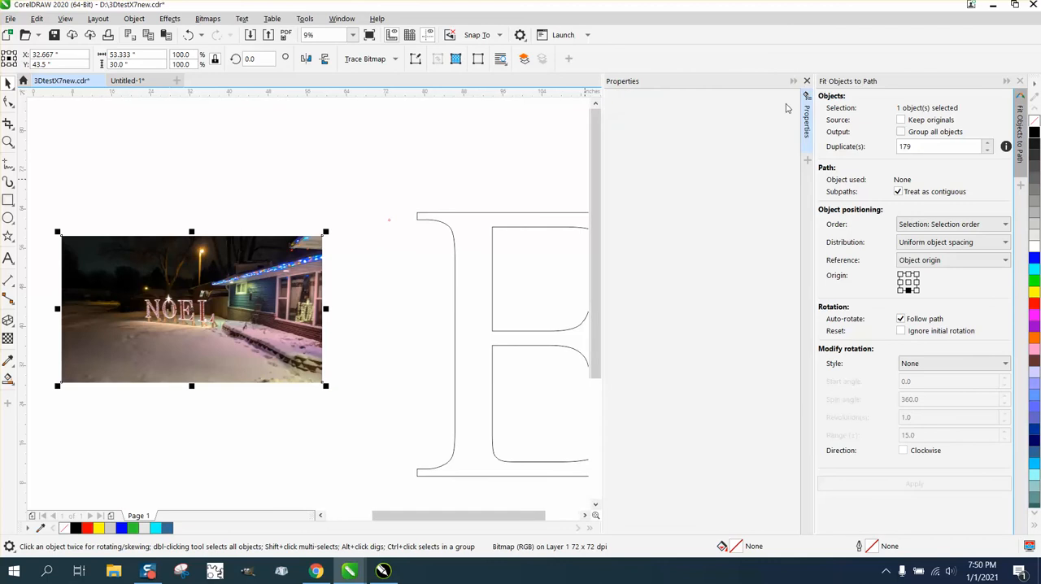
Step: Try fitting the circle to the E's path with its origin at bottom center, inspect the placement, and undo the fit
left_click_drag(470, 195, 644, 439)
left_click_drag(760, 490, 762, 491)
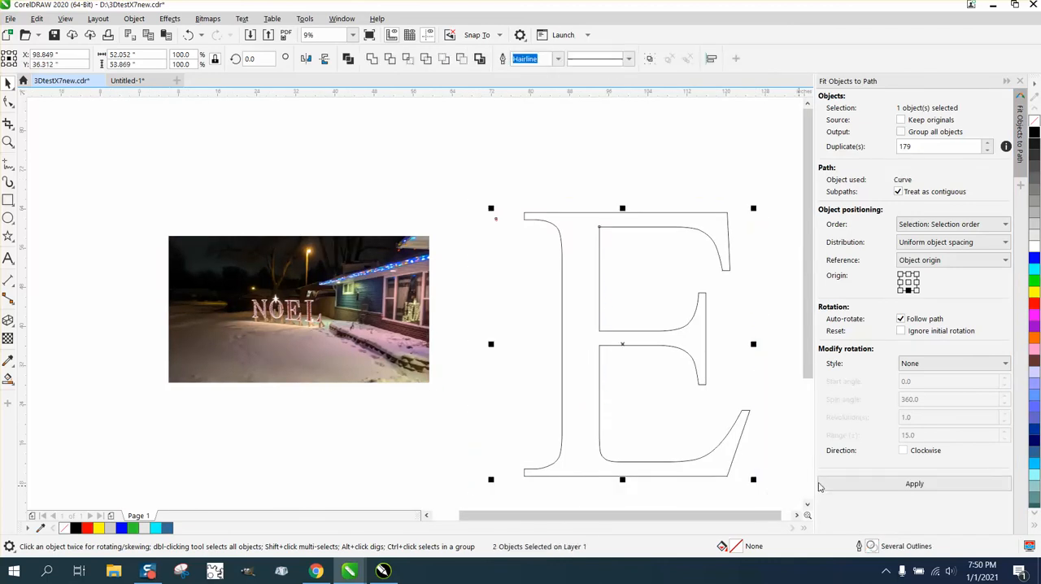
left_click(914, 484)
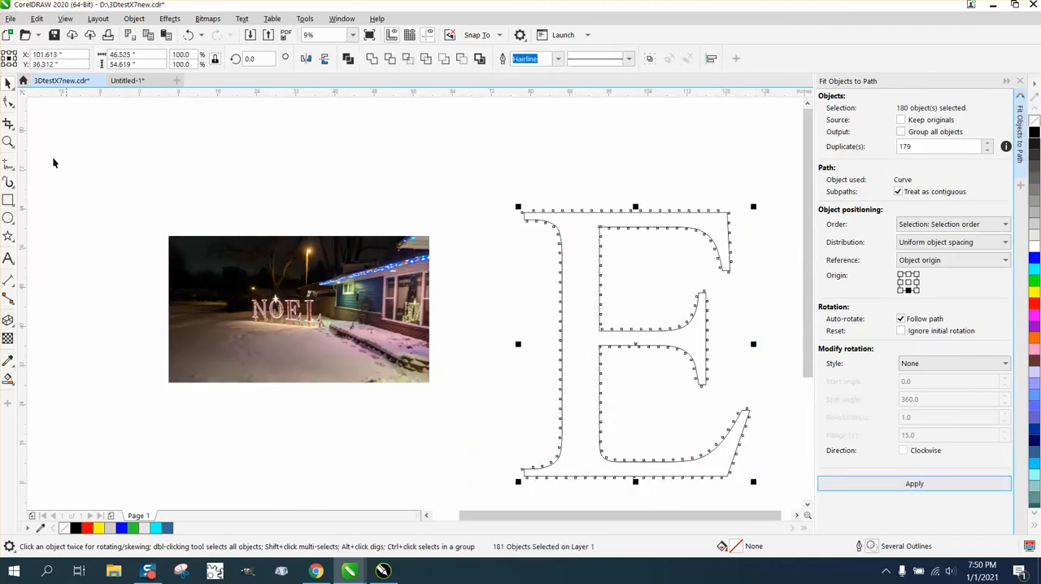
left_click(8, 142)
left_click_drag(545, 202, 620, 228)
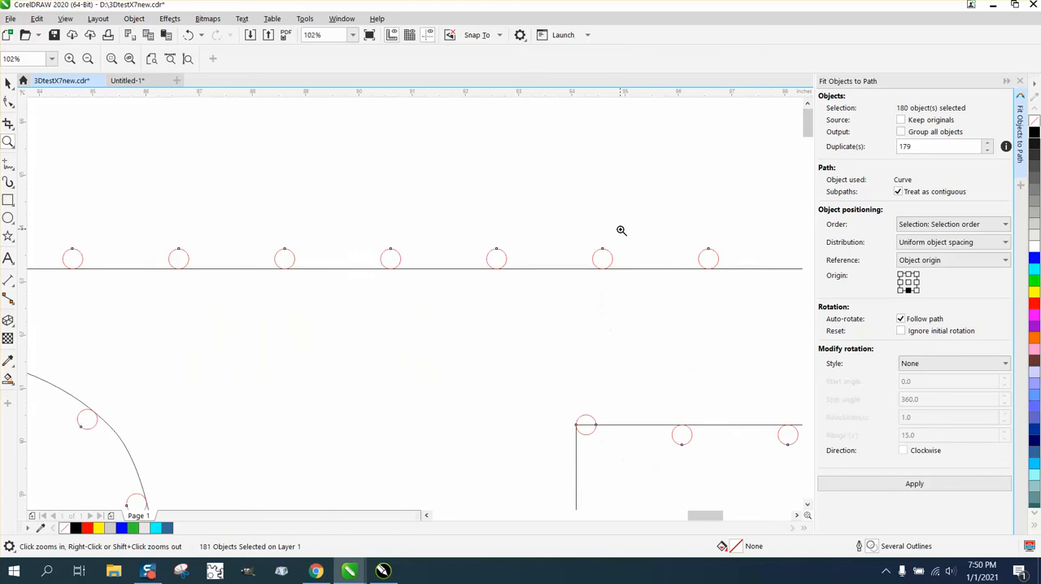
right_click(488, 241)
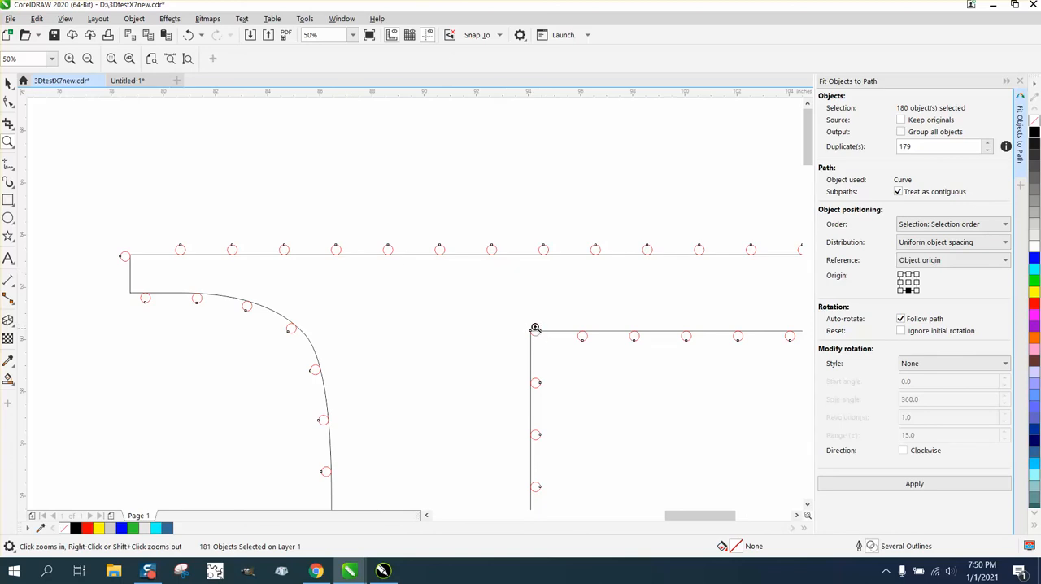
left_click(194, 37)
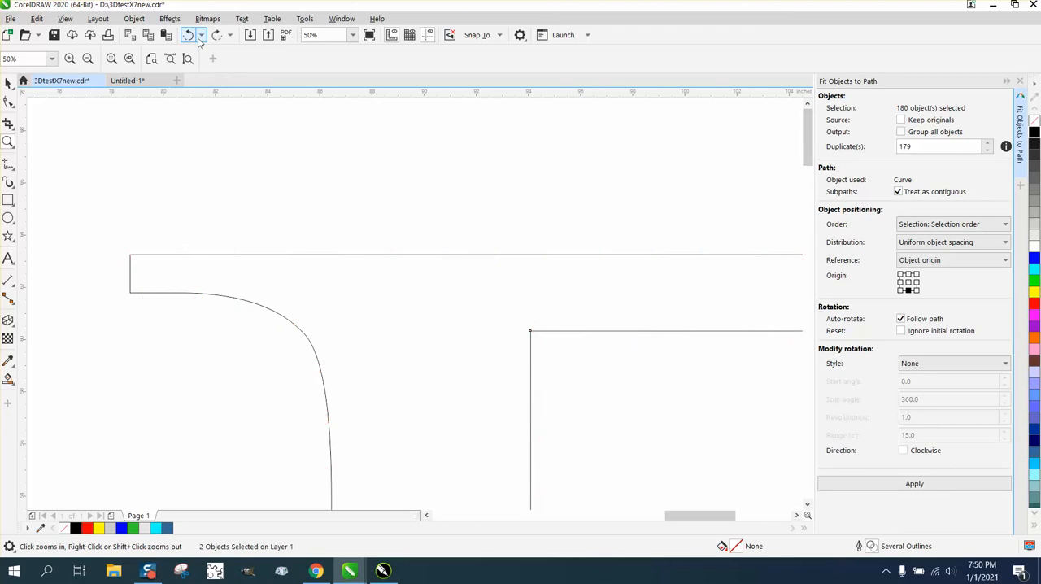
Step: Set the origin back to the circle's center and fit it to the E's path with 179 duplicates
left_click(907, 283)
scroll(471, 273, "down", 3)
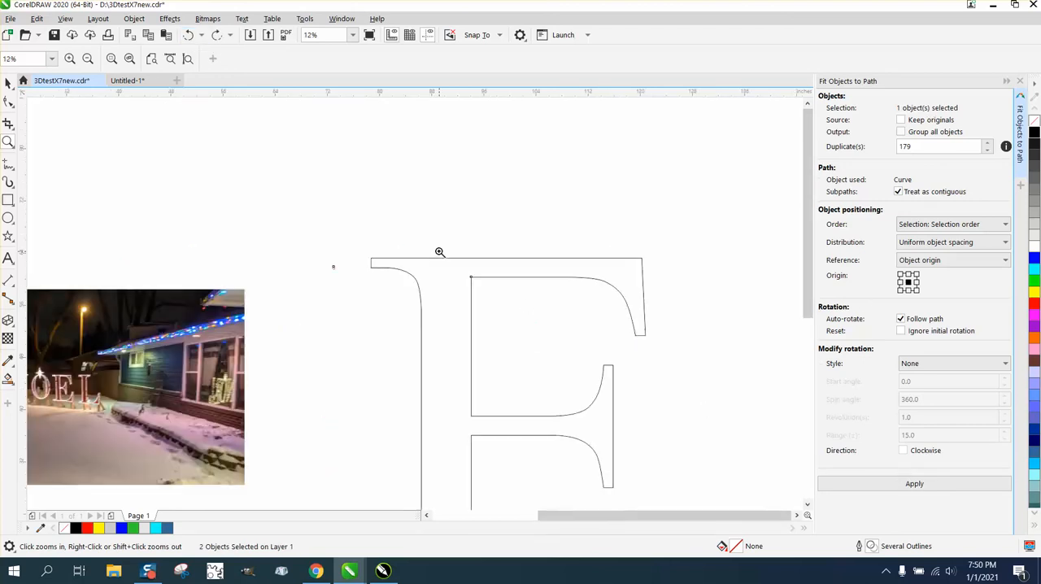
left_click(8, 83)
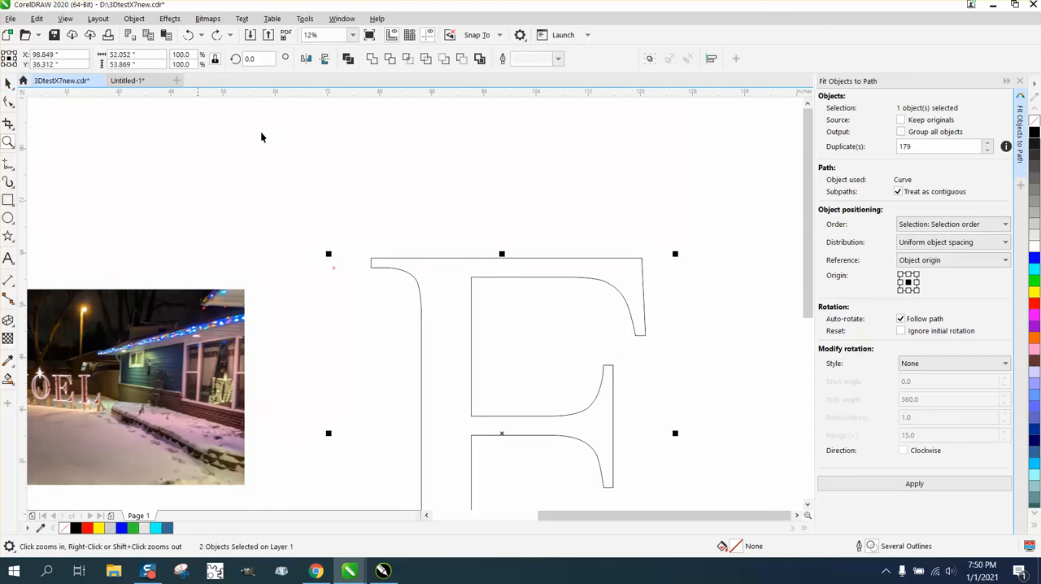
scroll(320, 155, "down", 2)
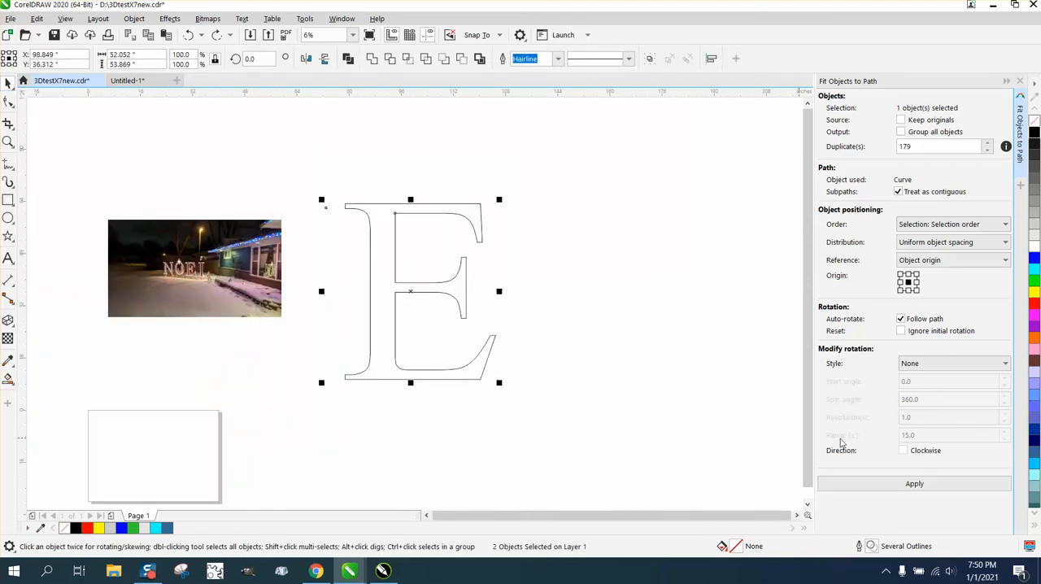
left_click(914, 483)
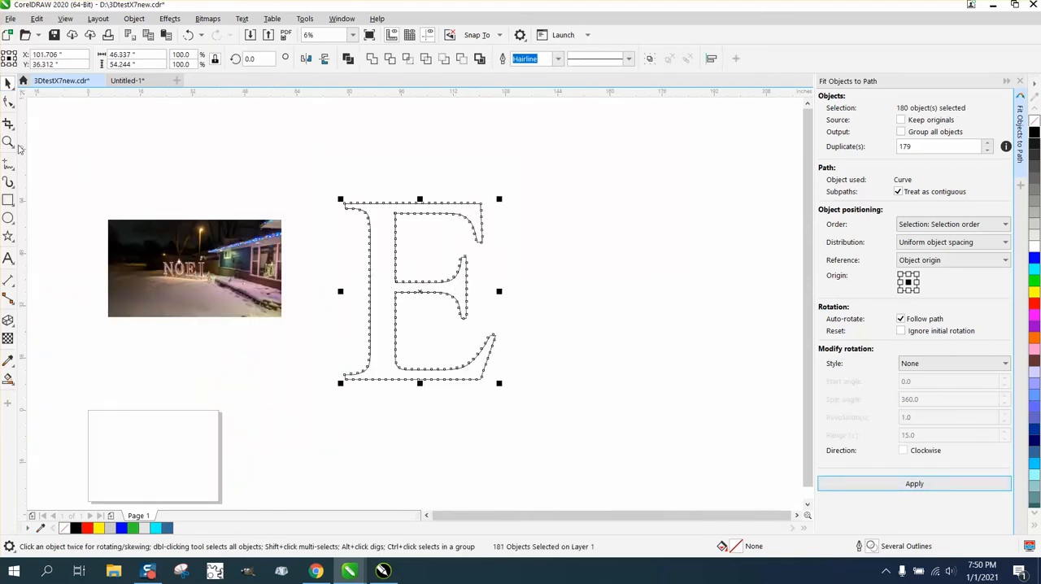
Step: Examine the circle placement along the E and compare it with the lights on the NOEL letters in the photo
left_click(8, 142)
left_click_drag(324, 185, 375, 216)
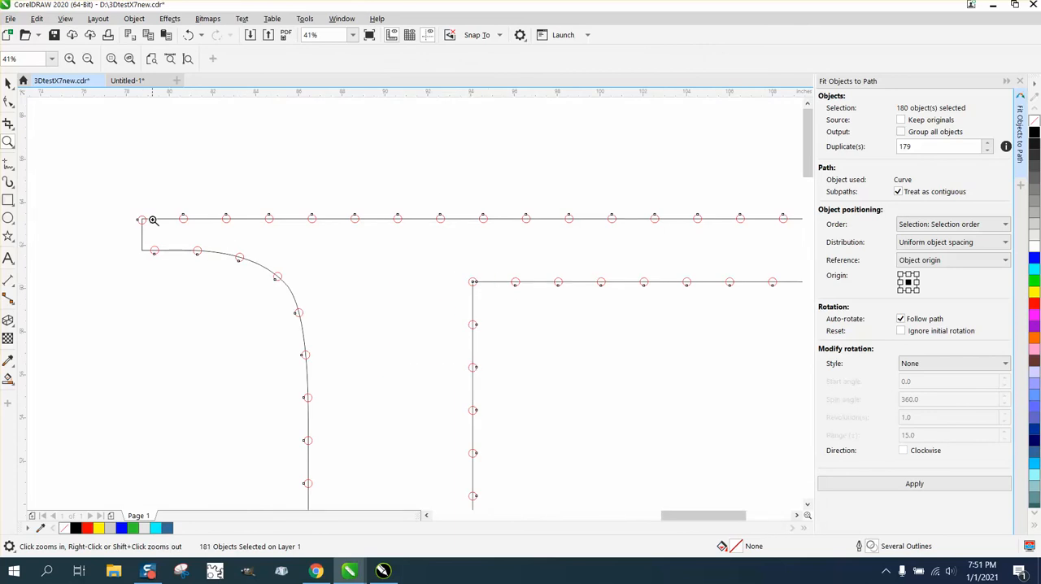
right_click(378, 197)
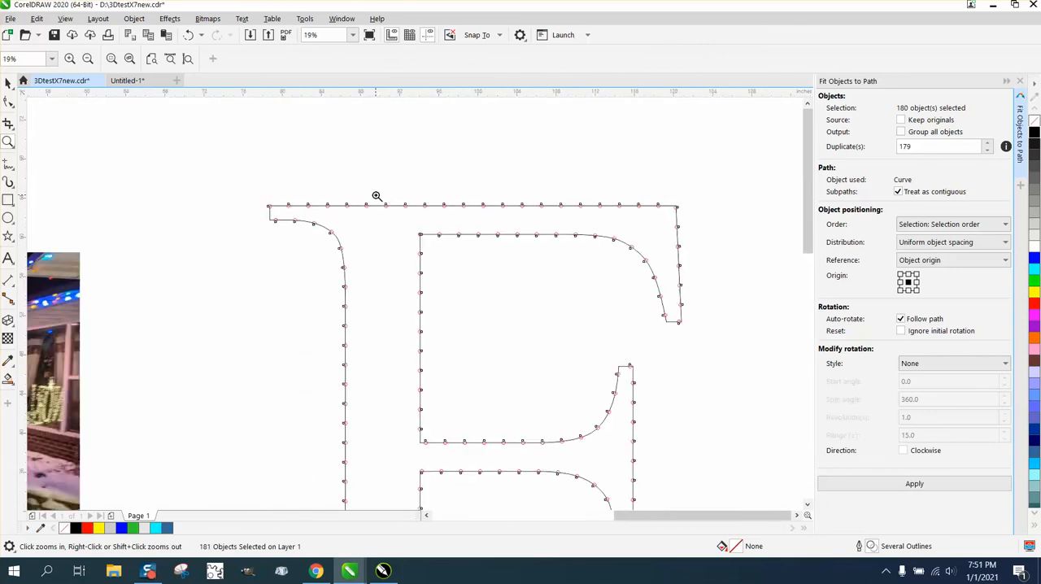
right_click(376, 196)
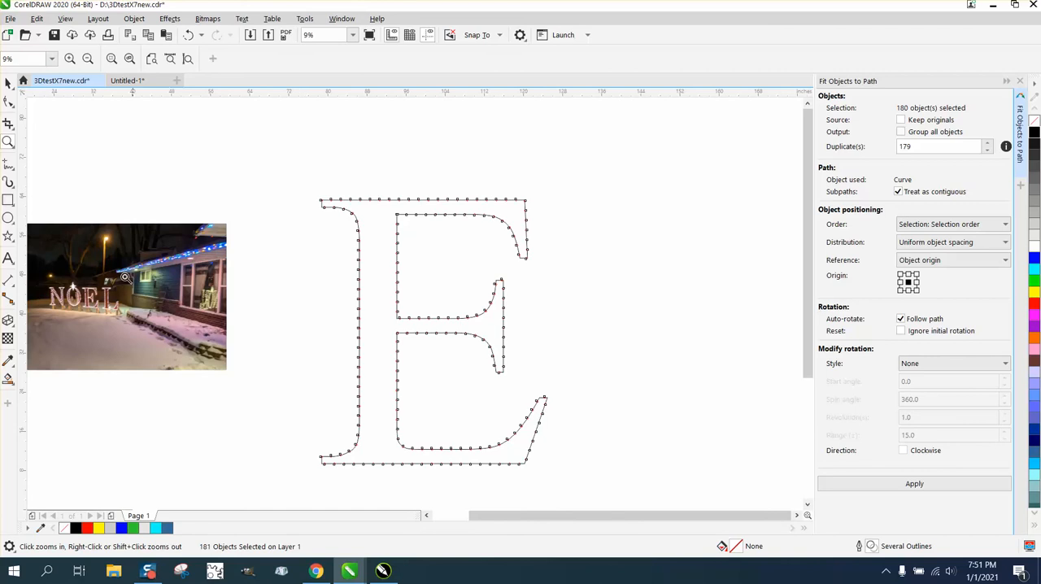
left_click_drag(72, 266, 154, 318)
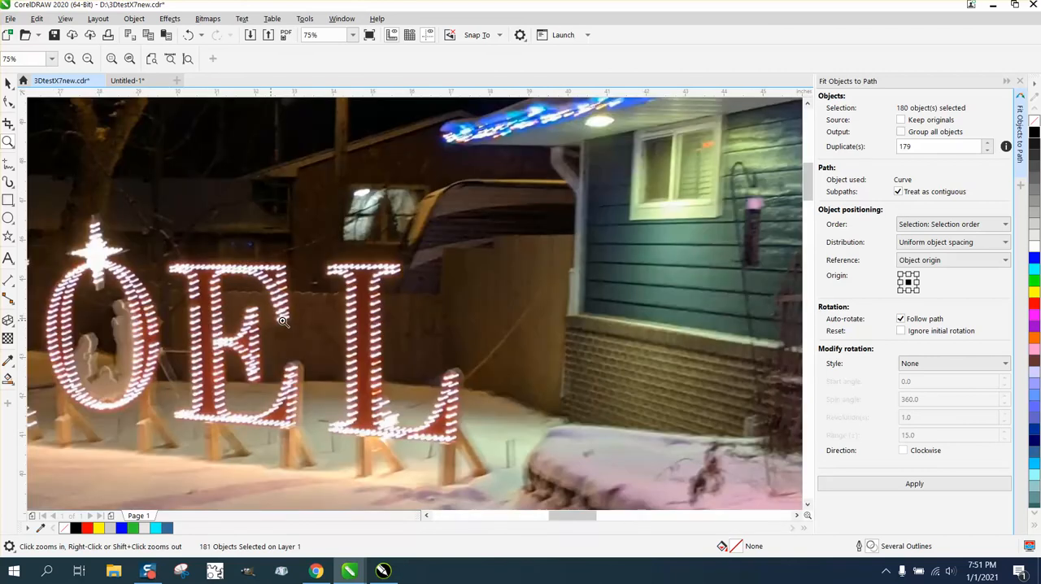
right_click(376, 303)
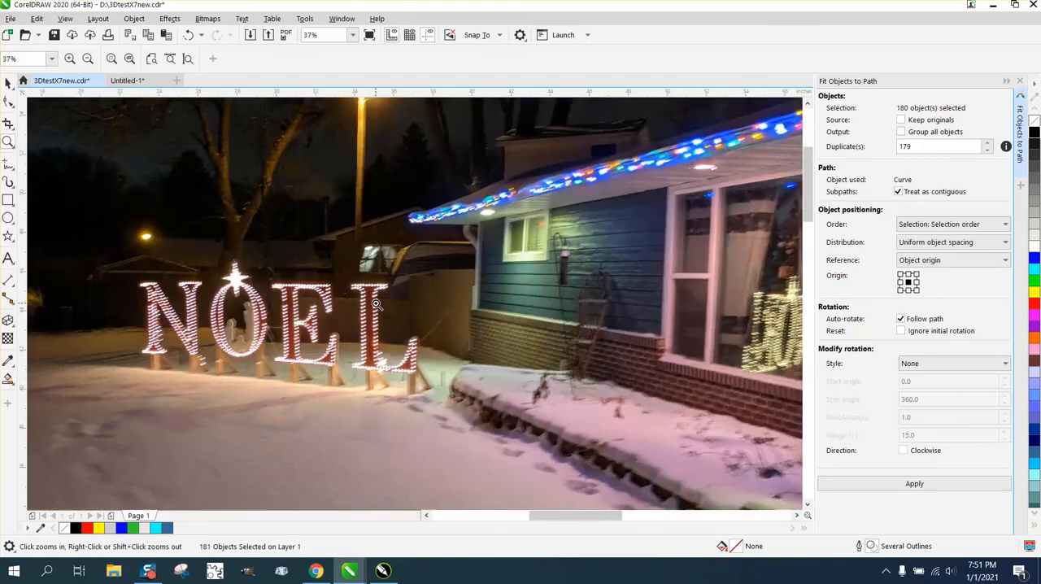